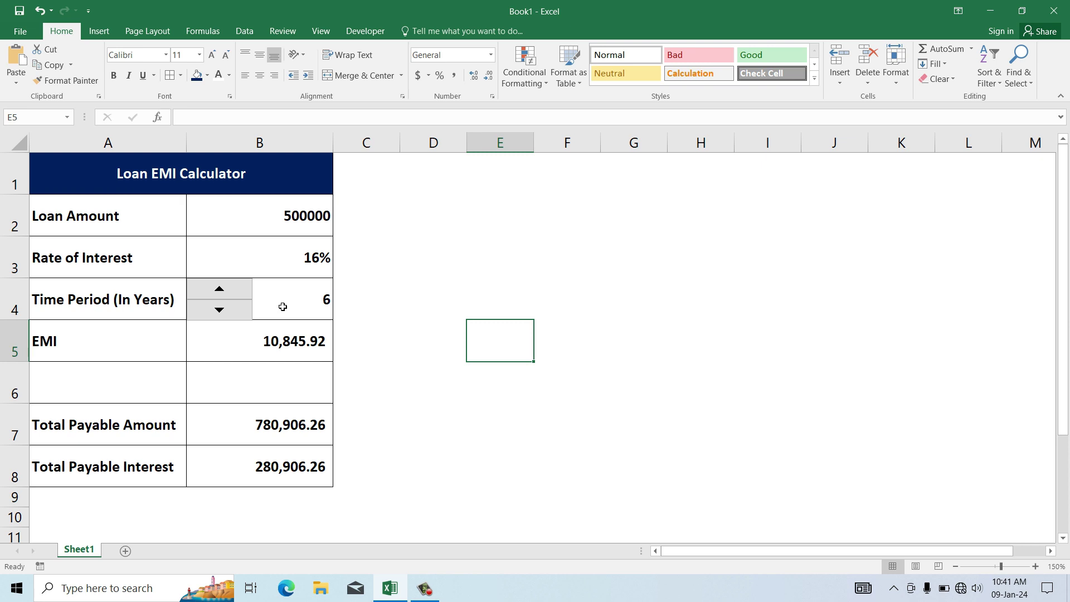
Enter a loan amount of 700000 and an 18% interest rate
click(261, 223)
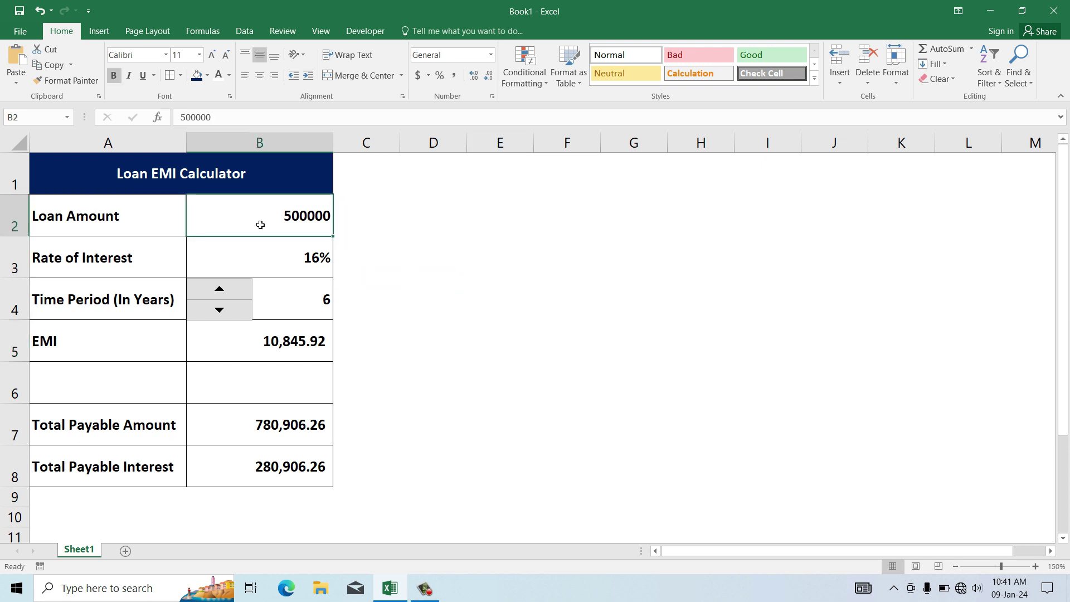
text(7)
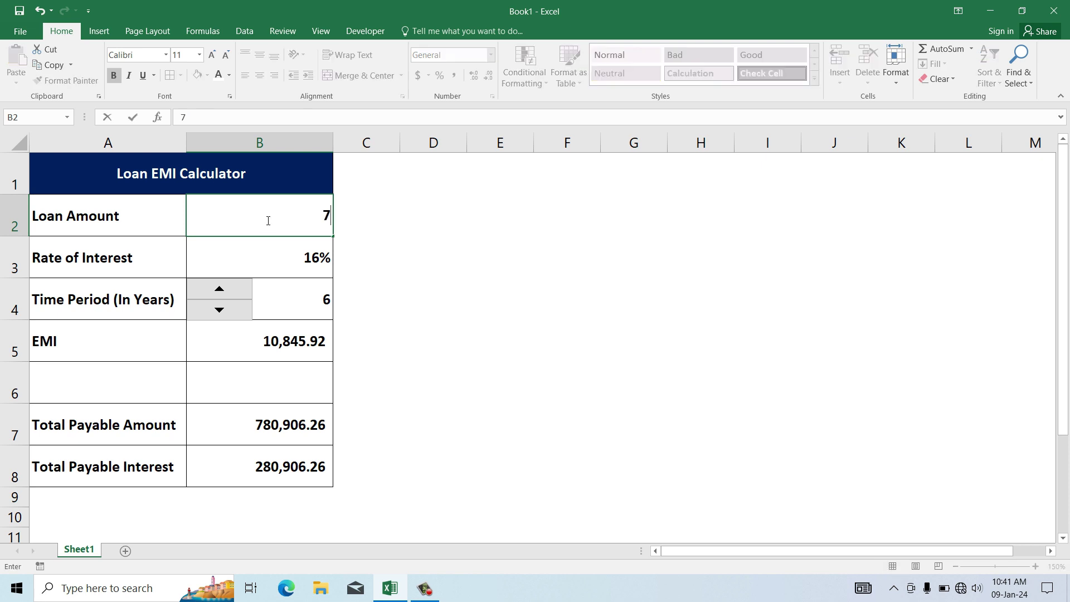
text(00000)
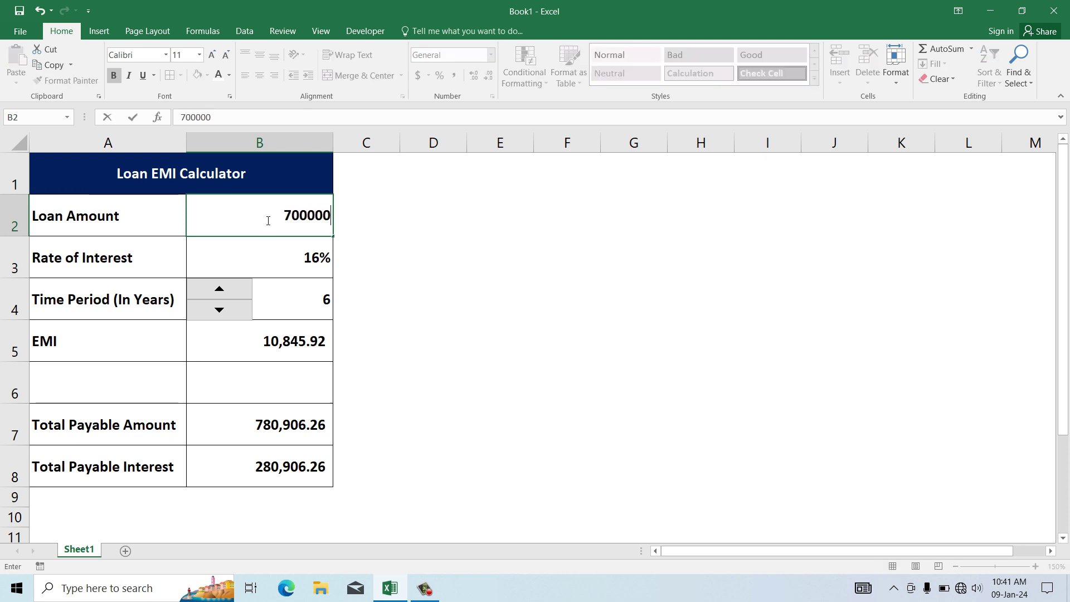
key(Return)
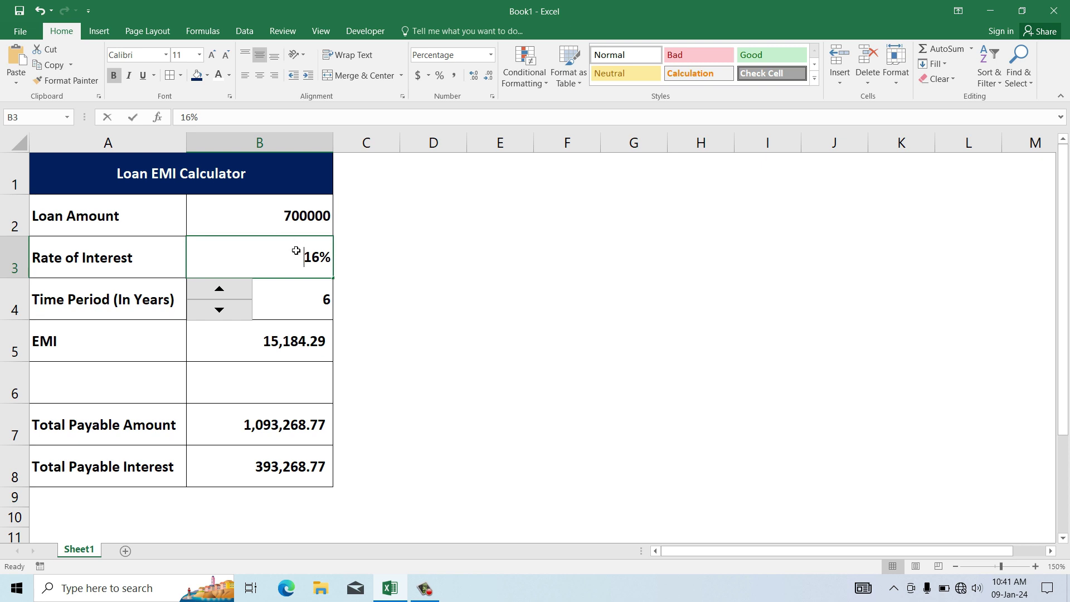
text(18)
key(Return)
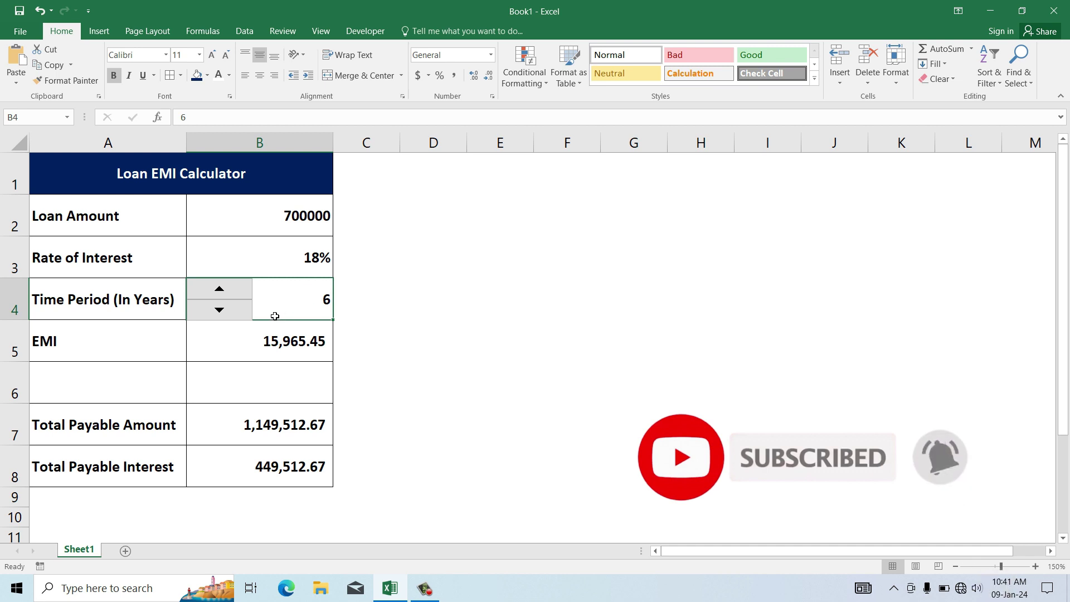
Set the loan period to 7 years with the spinner, then check the EMI and total payable formulas
click(220, 310)
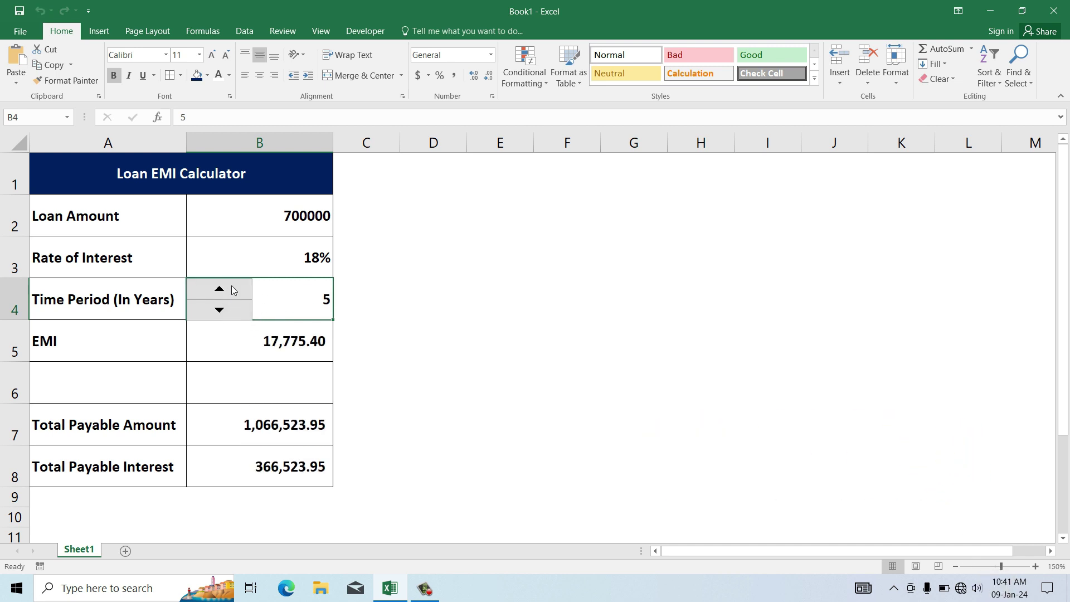
click(231, 291)
click(230, 311)
click(230, 291)
click(230, 292)
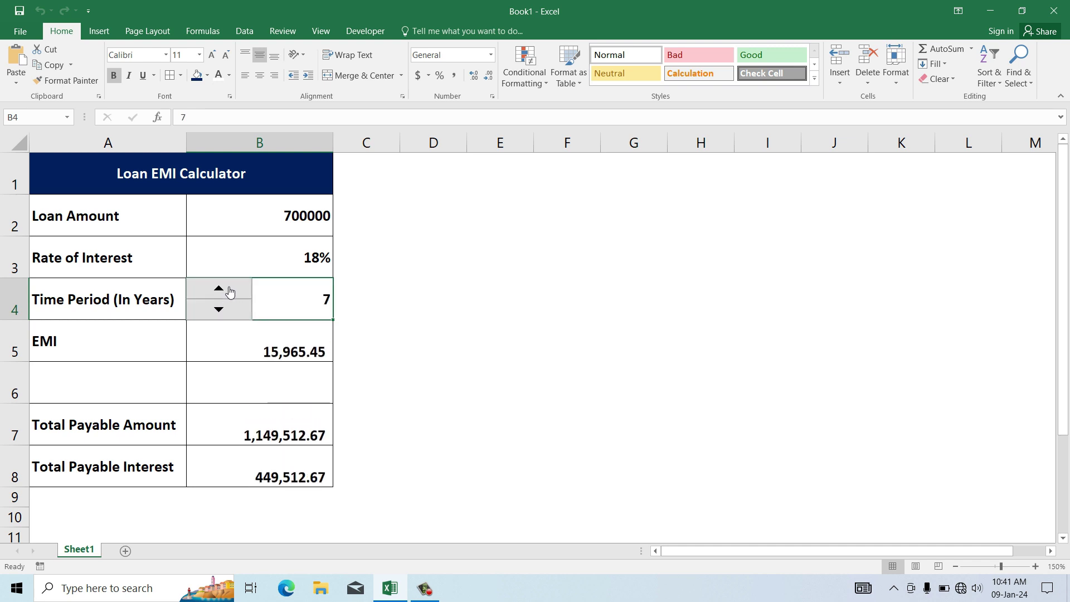
click(256, 336)
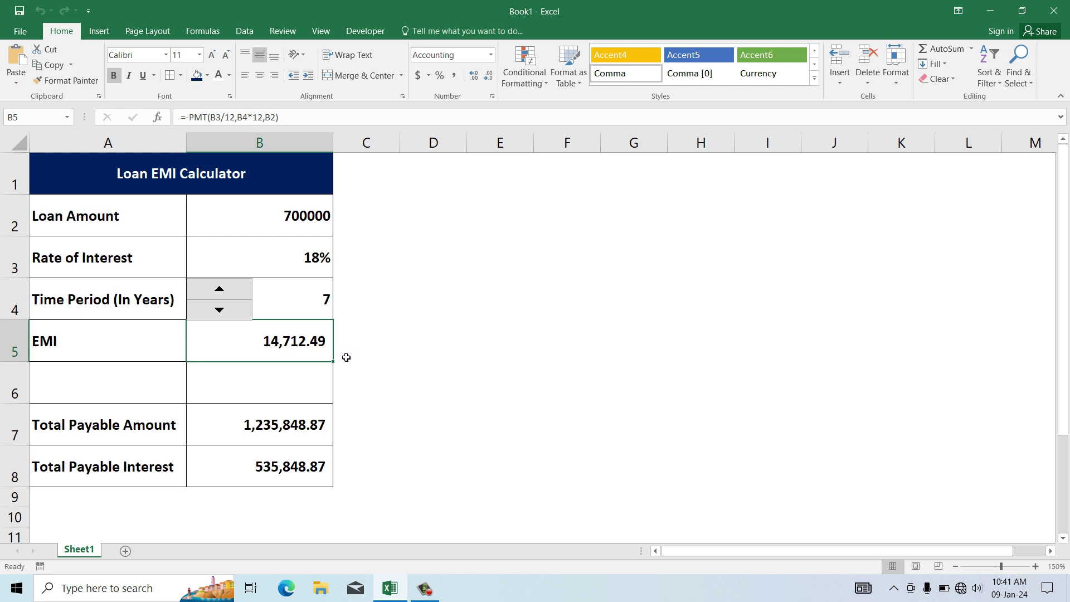
click(239, 423)
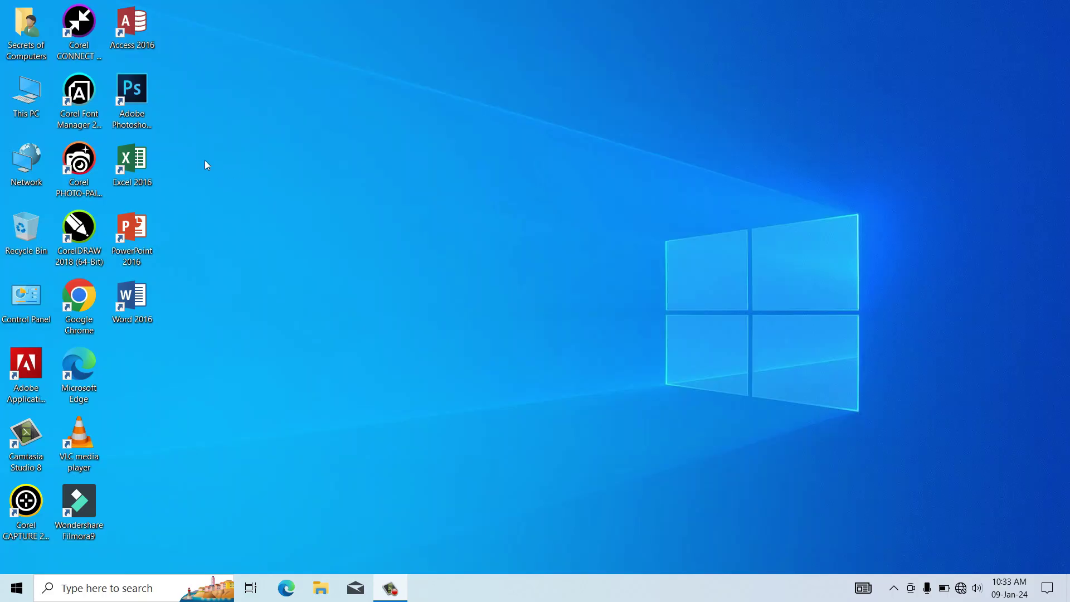
Launch Excel 2016, create a blank workbook, and zoom the sheet to 150%
double_click(138, 160)
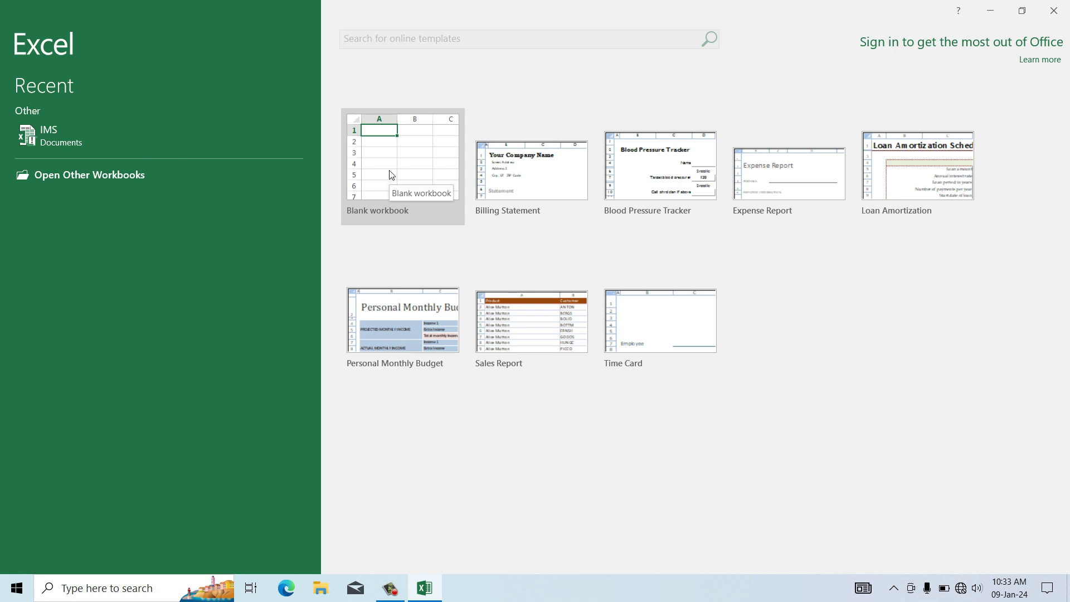
click(390, 174)
click(129, 176)
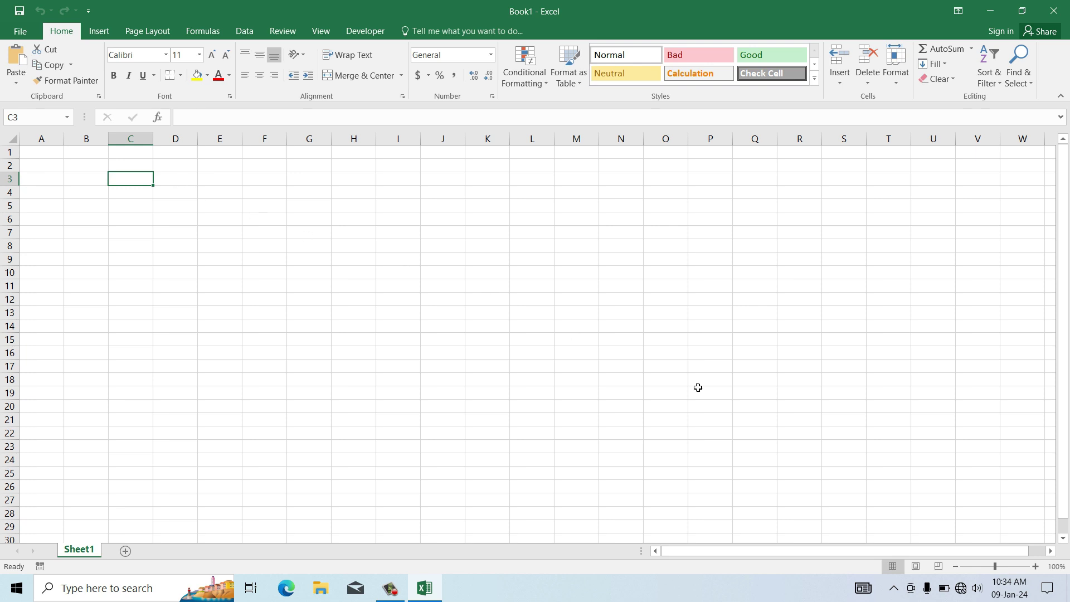
double_click(1036, 567)
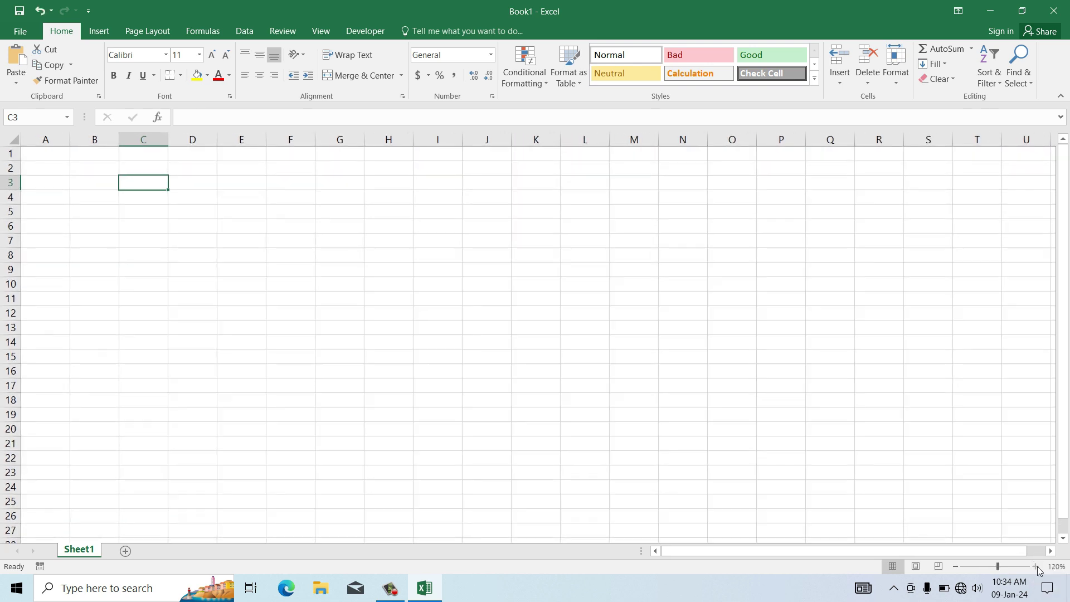
double_click(1036, 567)
click(1037, 567)
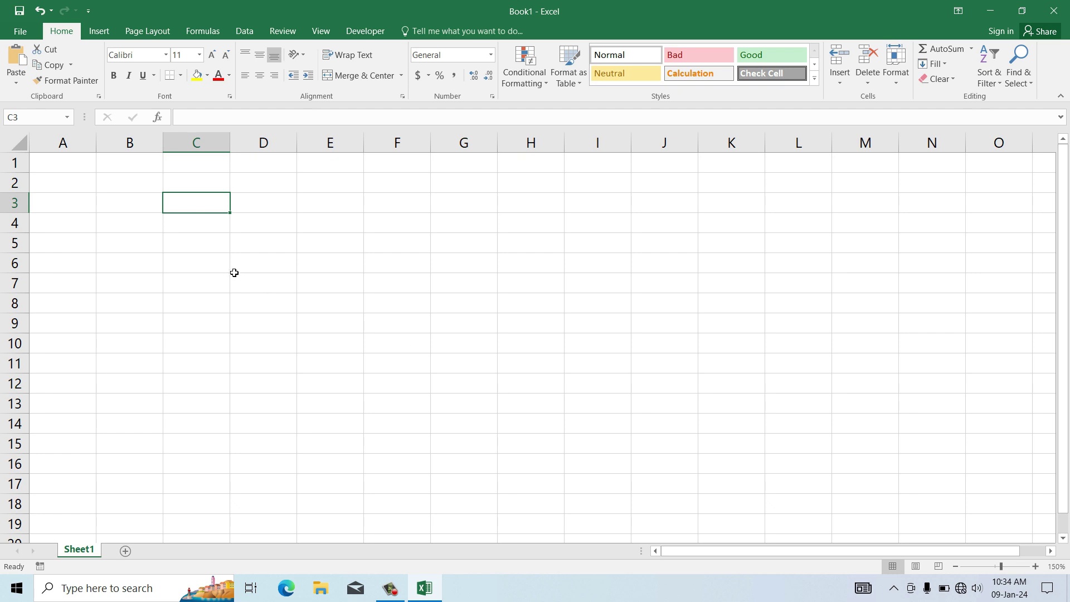
Merge and centre A1:B1 and type the title 'Loan EMI Calculator'
click(68, 165)
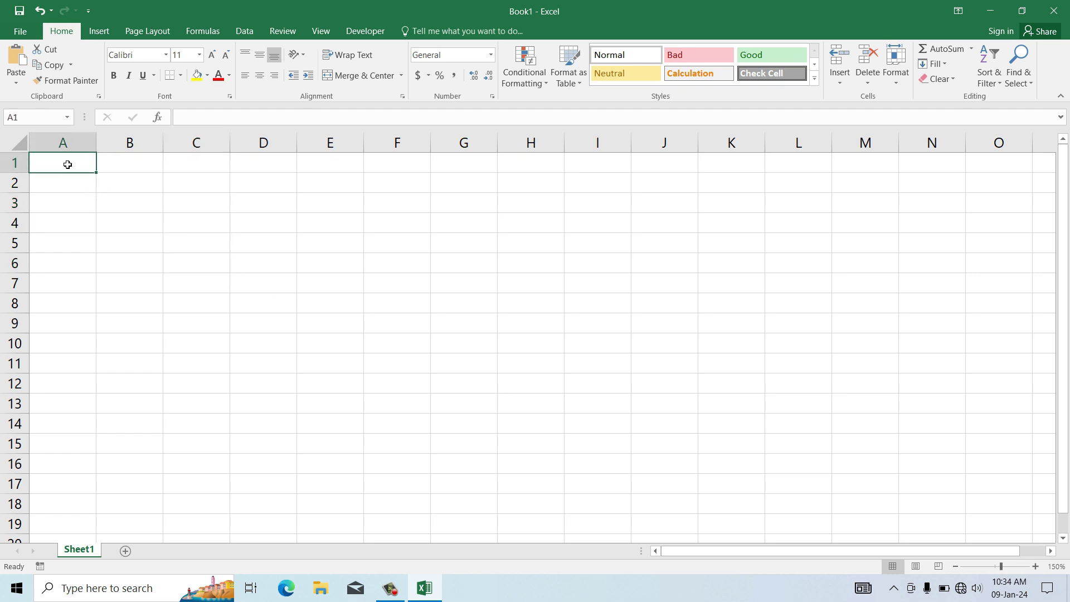
drag(65, 164, 109, 163)
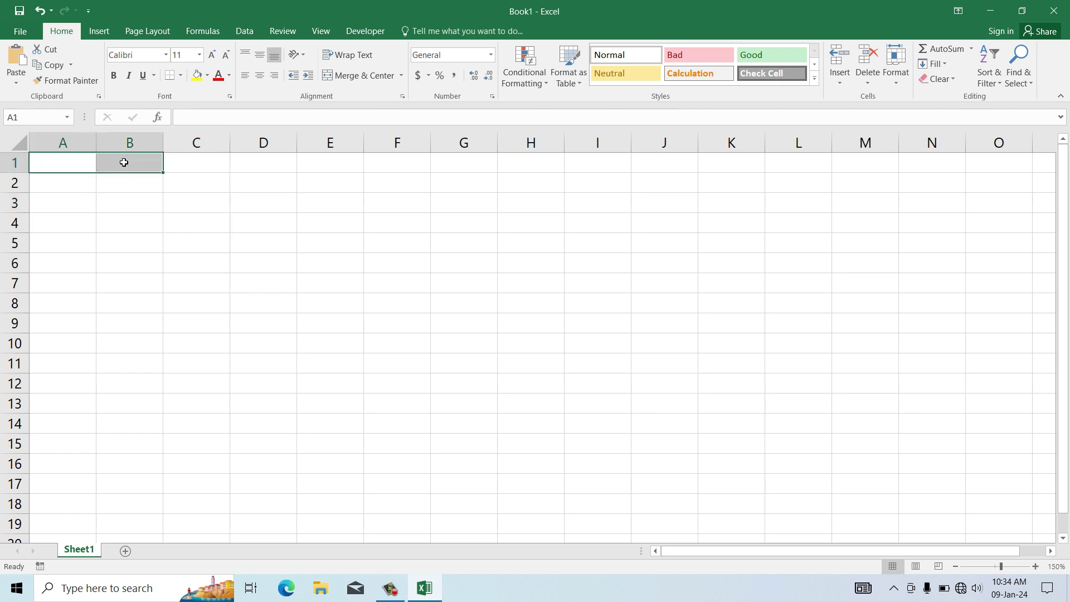
click(360, 76)
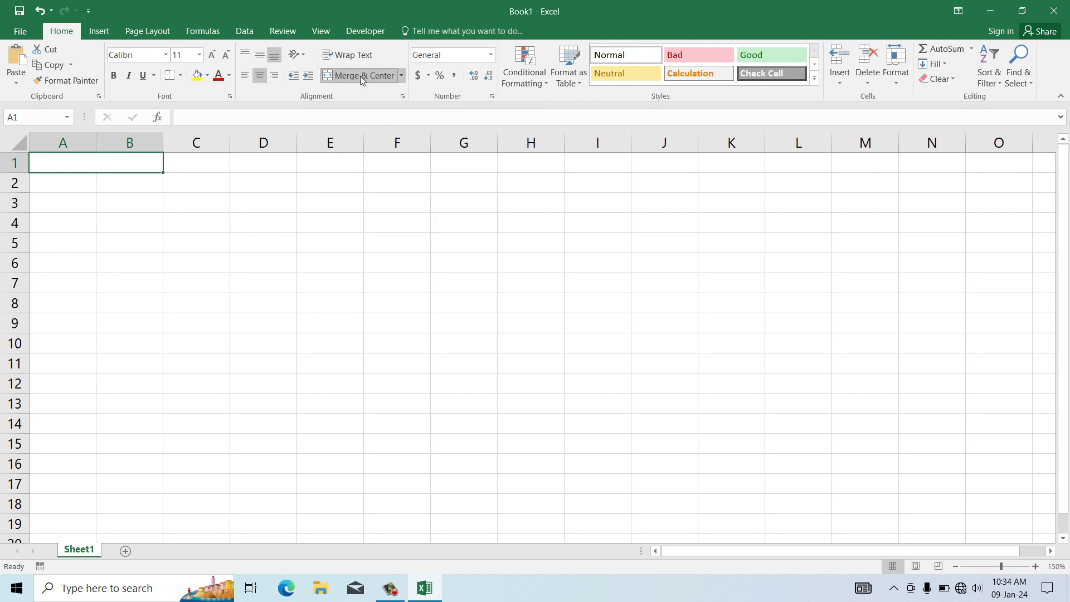
text(Loa)
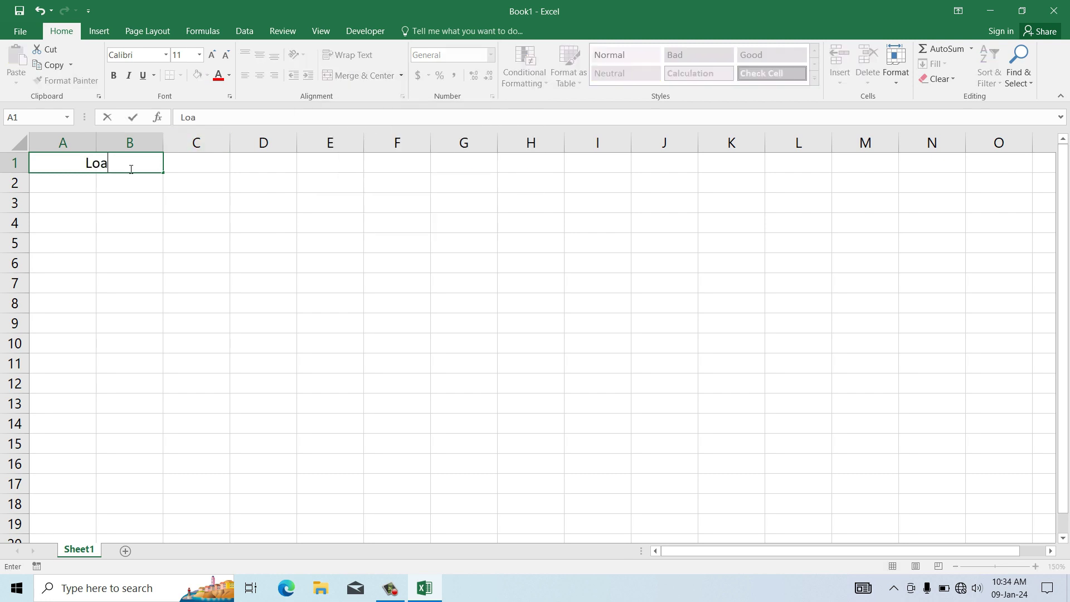
text(n EMI)
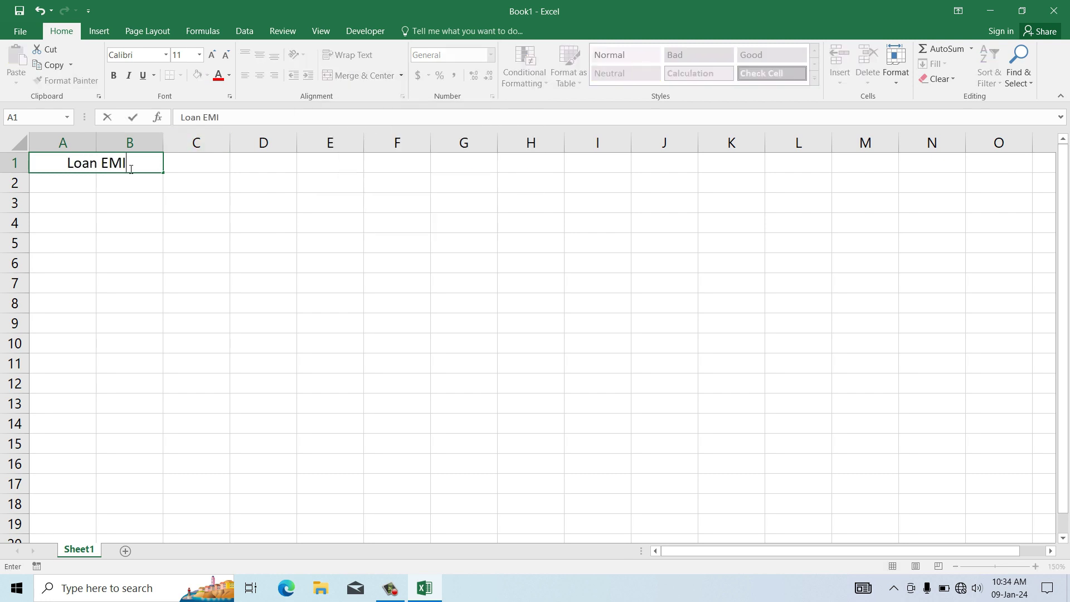
text( Cal)
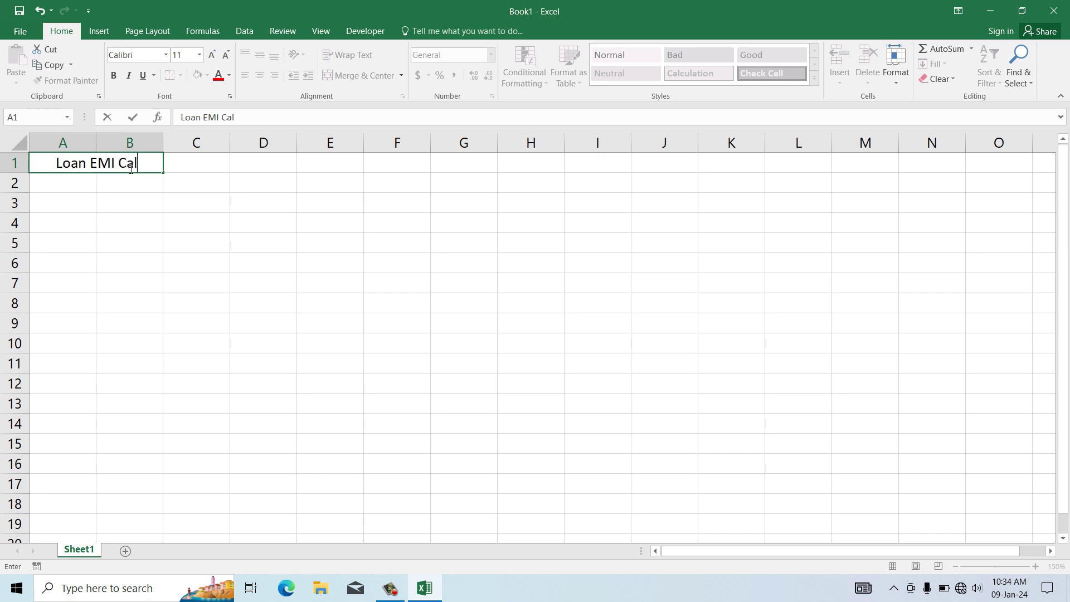
text(culato)
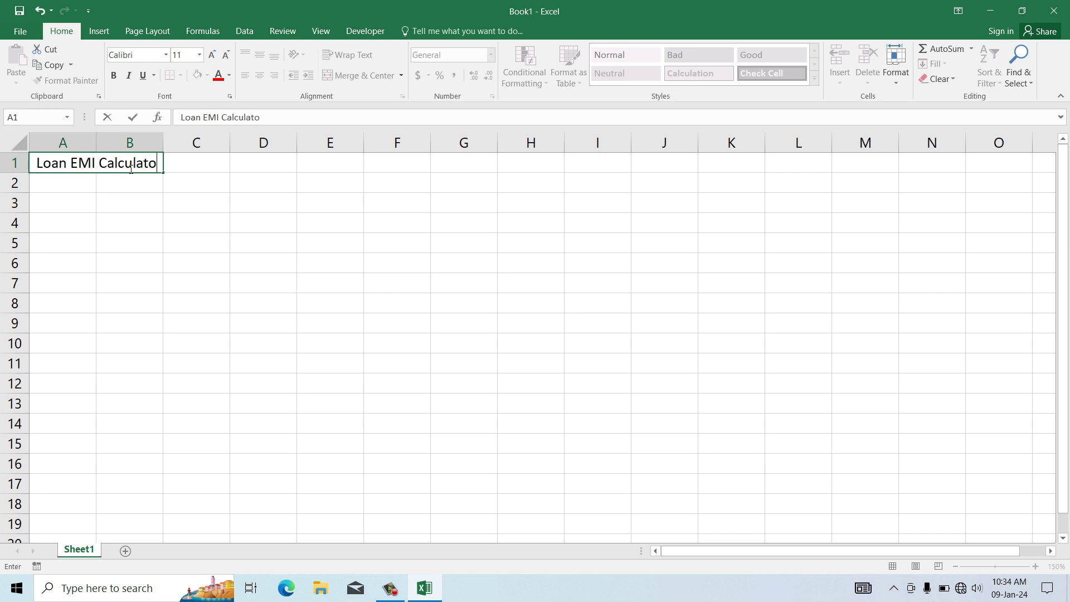
text(r)
key(Return)
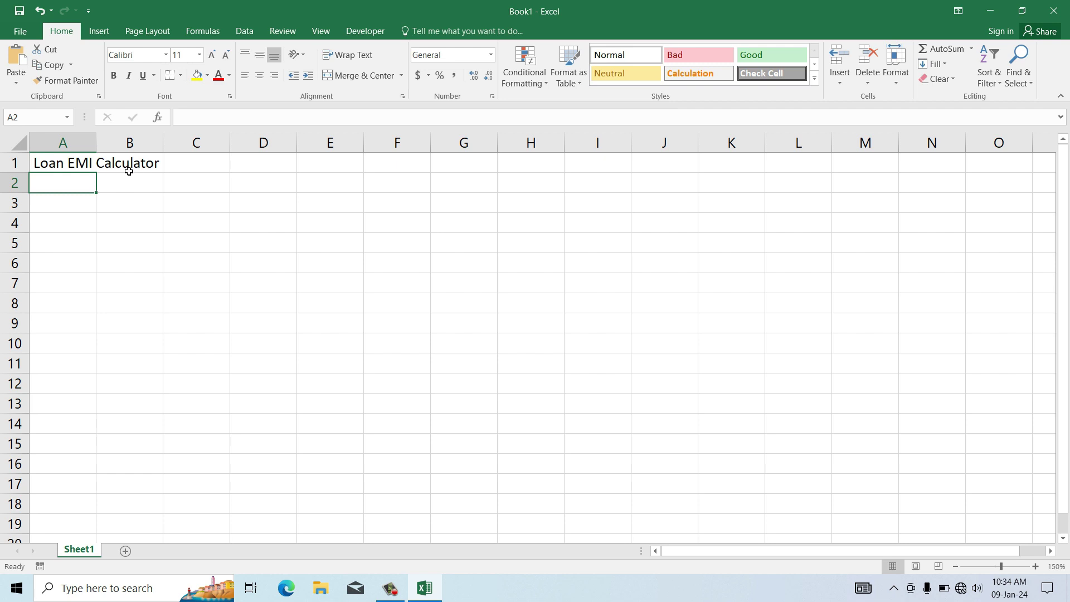
Add the labels Loan Amount, Rate of Interest and Time Period (In Years) in A2:A4
text(L)
text(oan Amount)
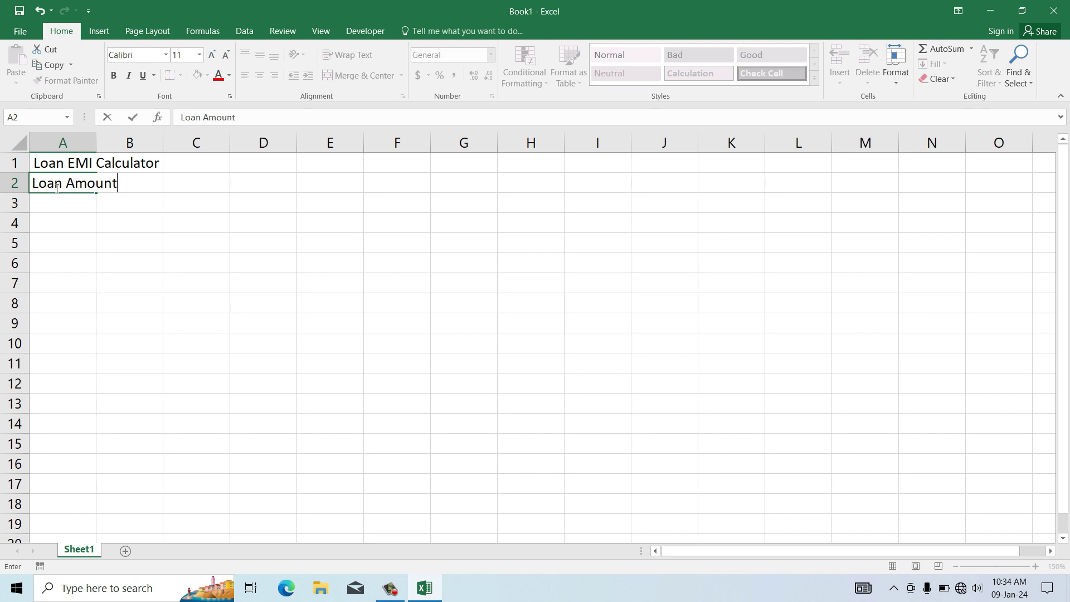
key(Return)
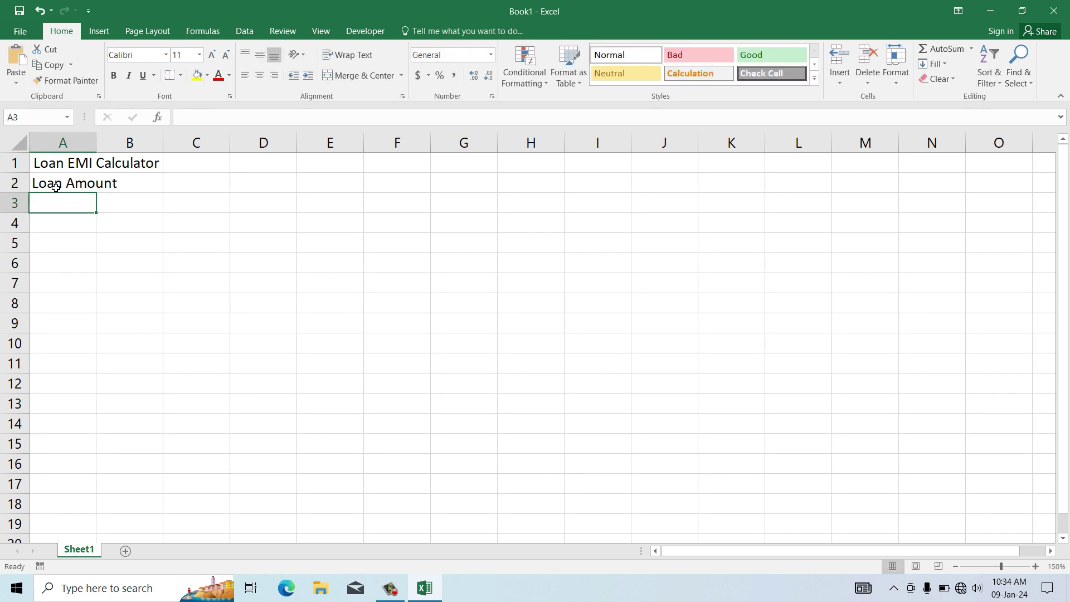
text(Rate o)
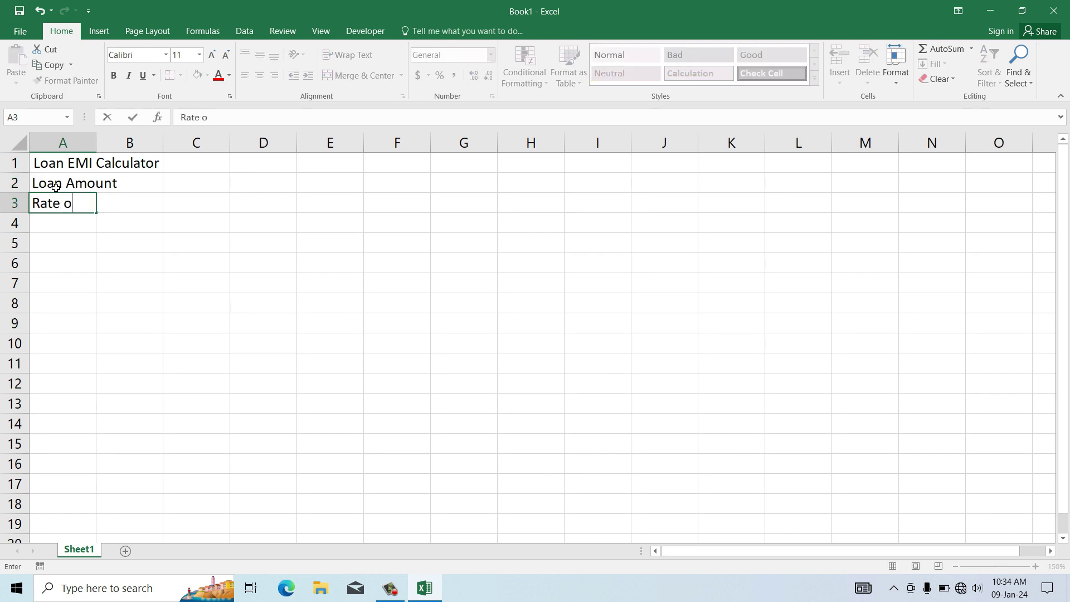
text(f Inter)
text(est)
key(Return)
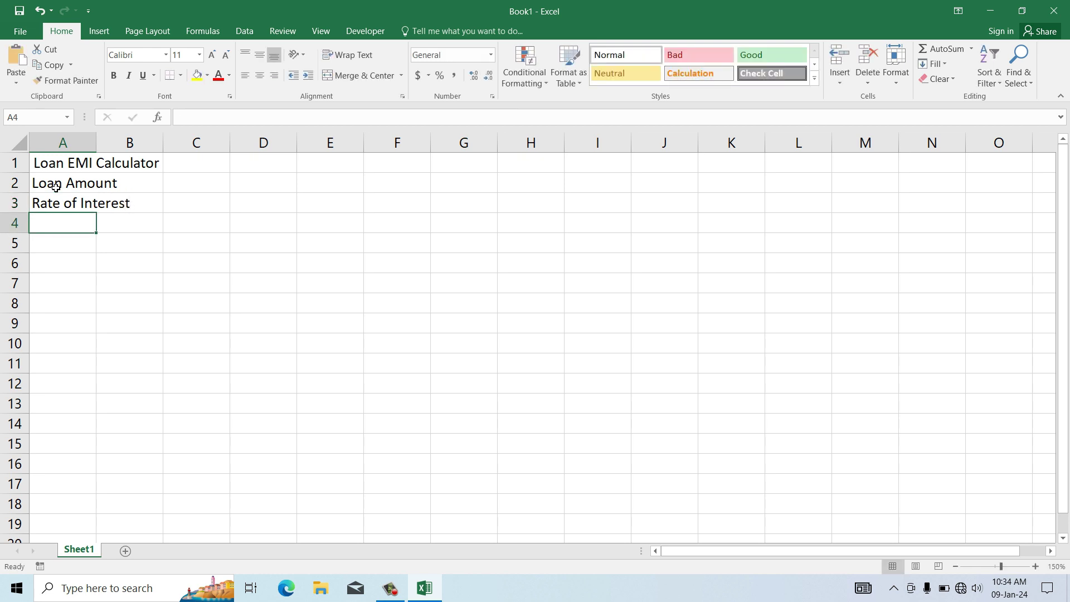
text(Time )
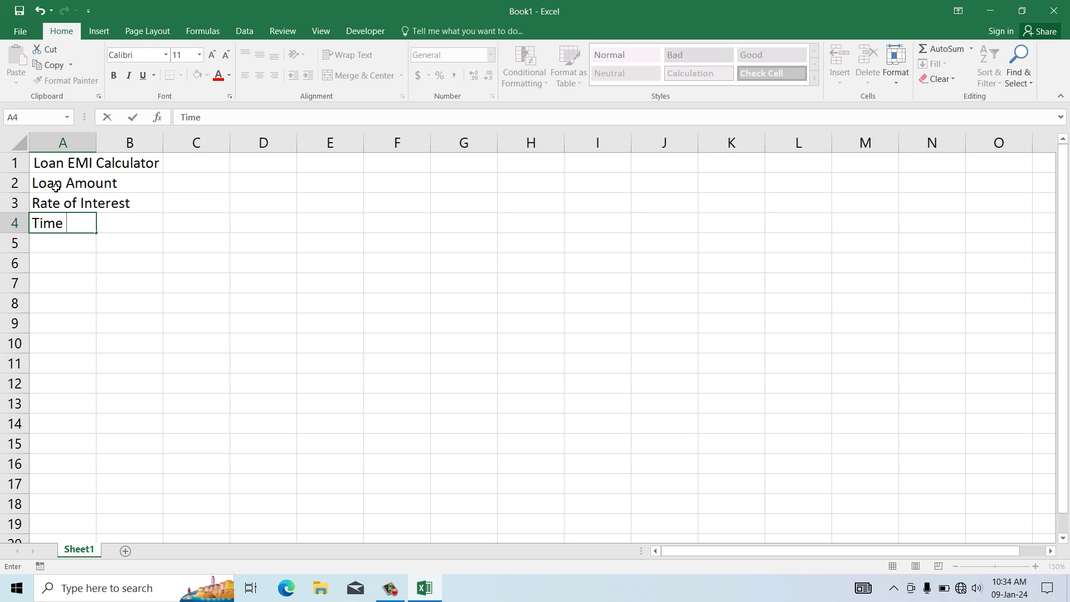
text(Period ()
text(In )
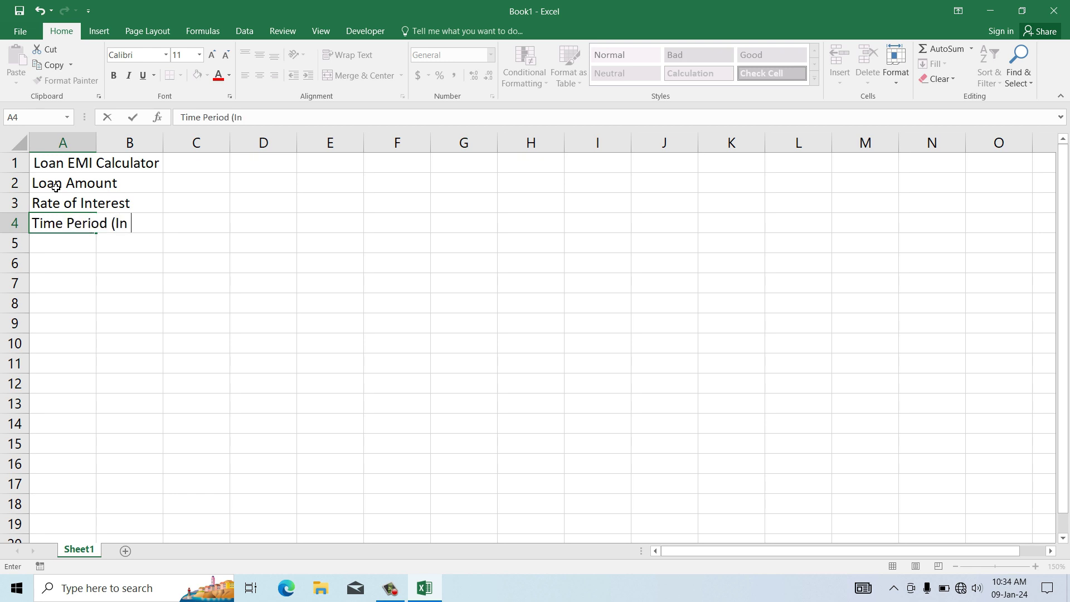
text(Years)
key(Return)
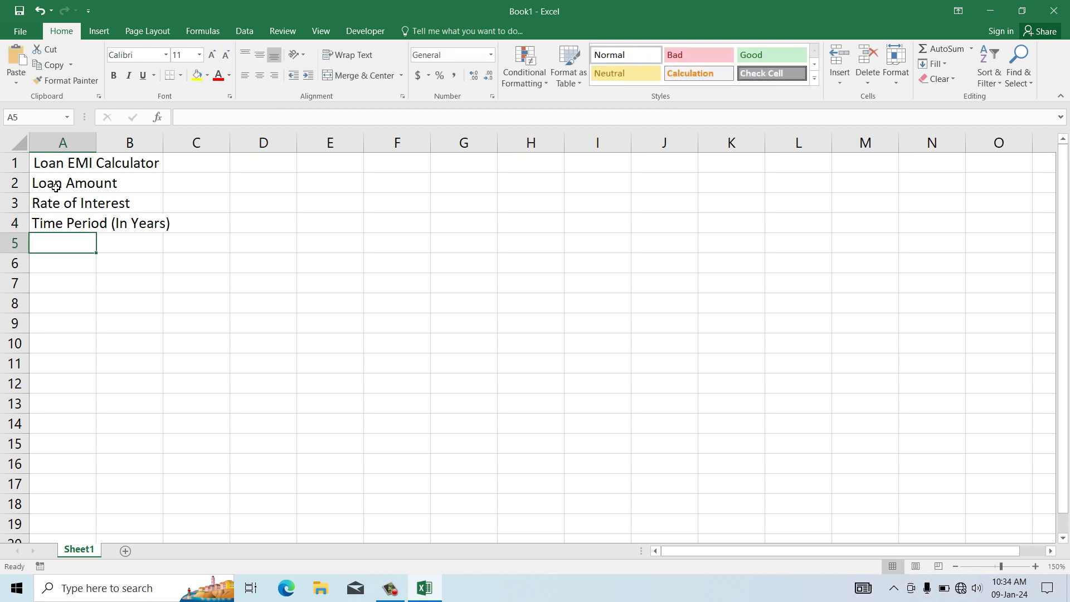
Add EMI, Total Payable Amount and Total Payable Interest labels, then widen columns A and B
text(EMI)
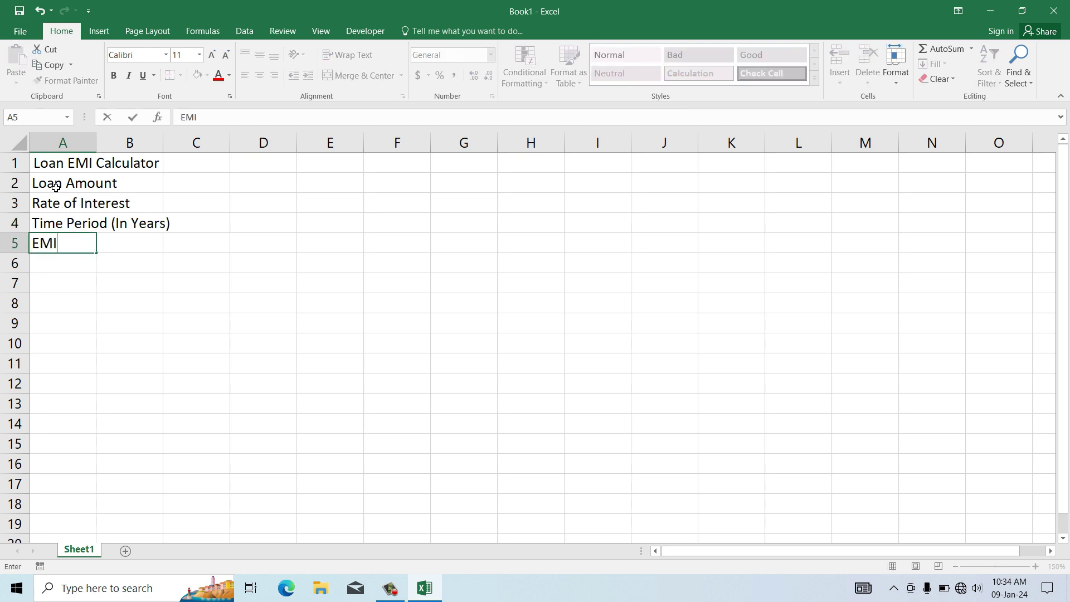
key(Return)
key(Return)
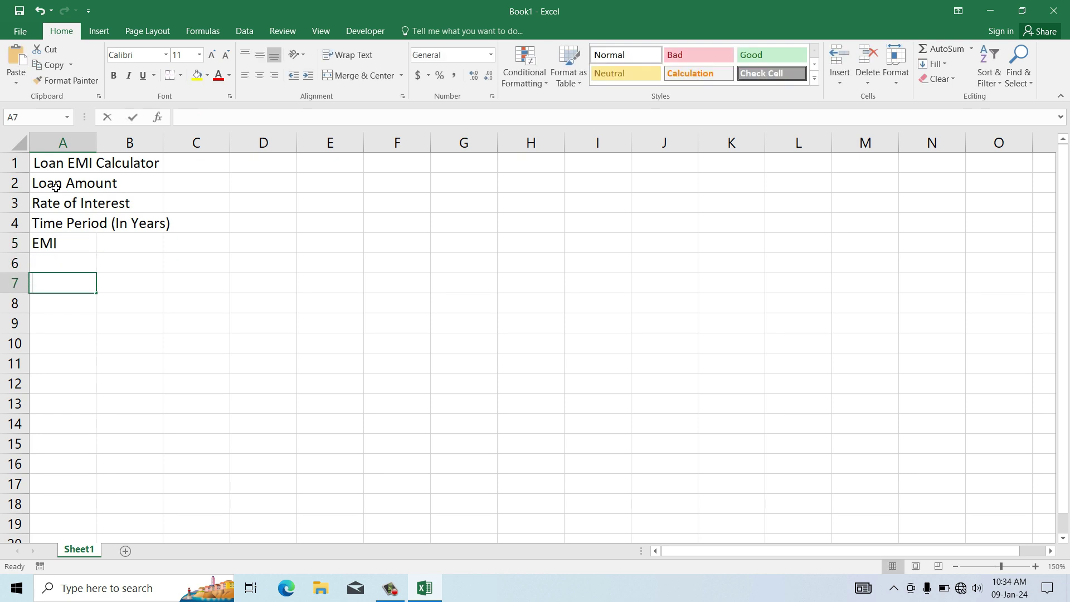
text(Total )
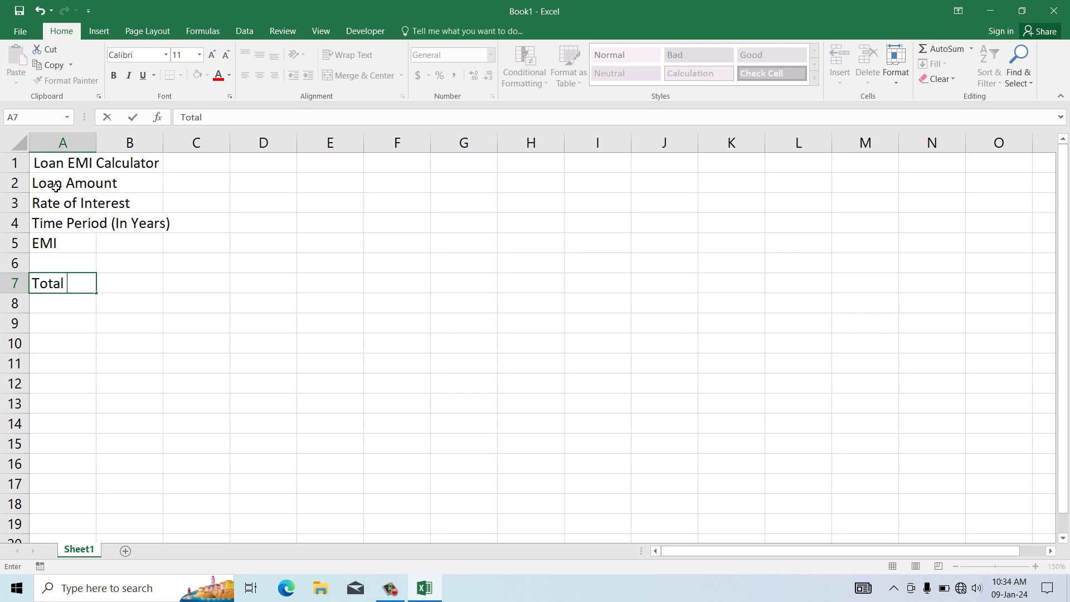
text(Payable )
text(Amount)
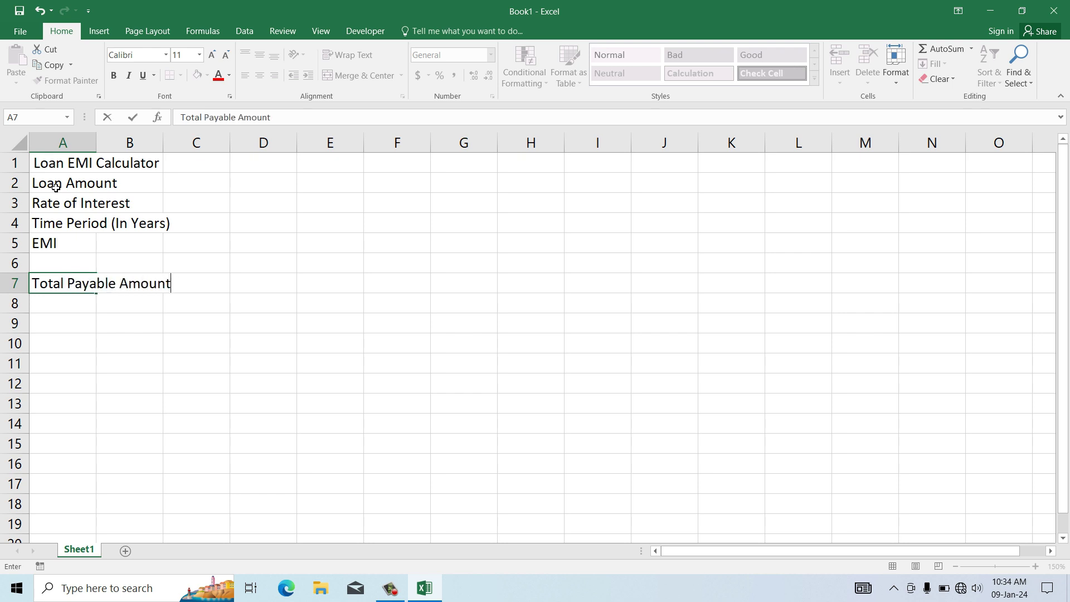
key(Return)
text(Total )
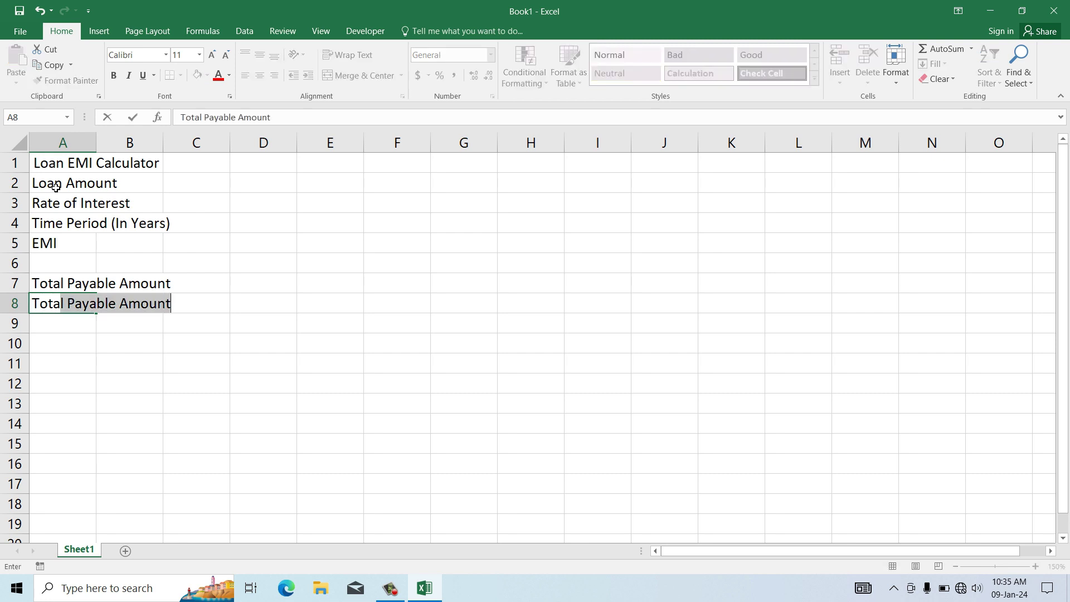
text(Pay)
text(able )
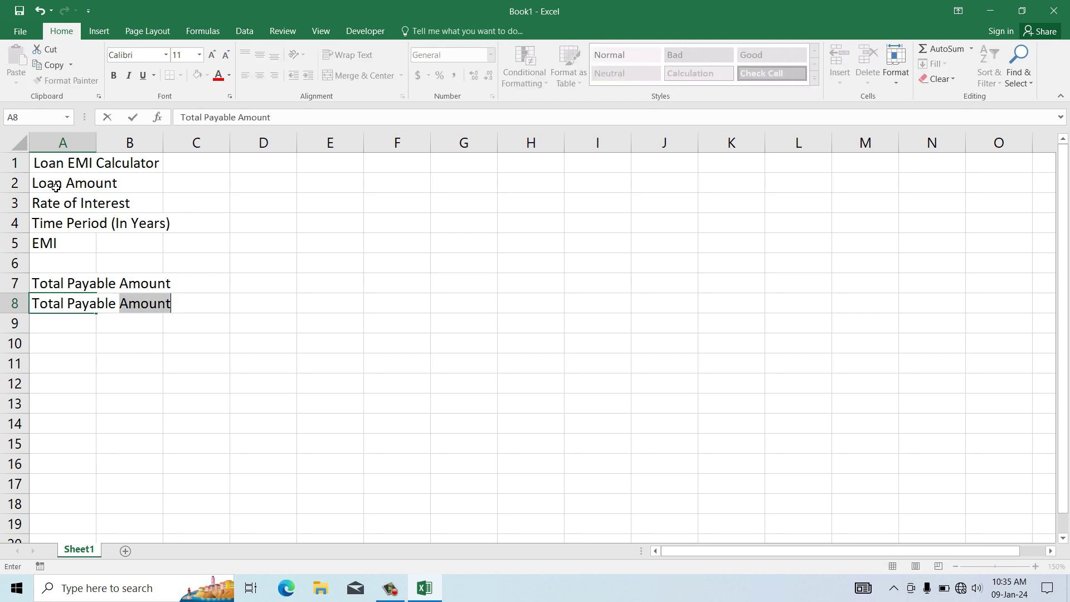
text(Interest)
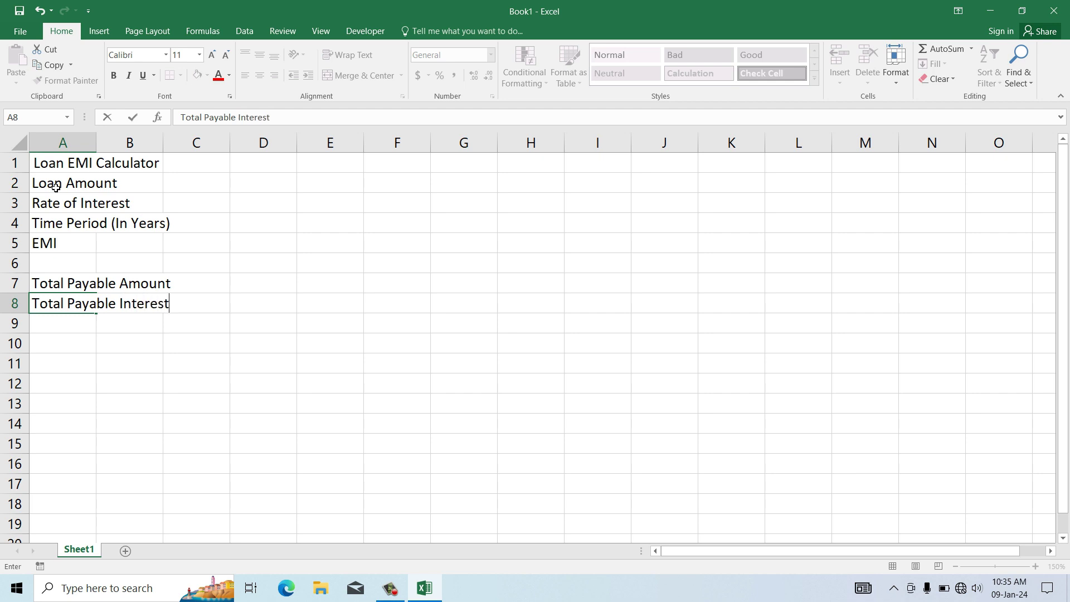
key(Return)
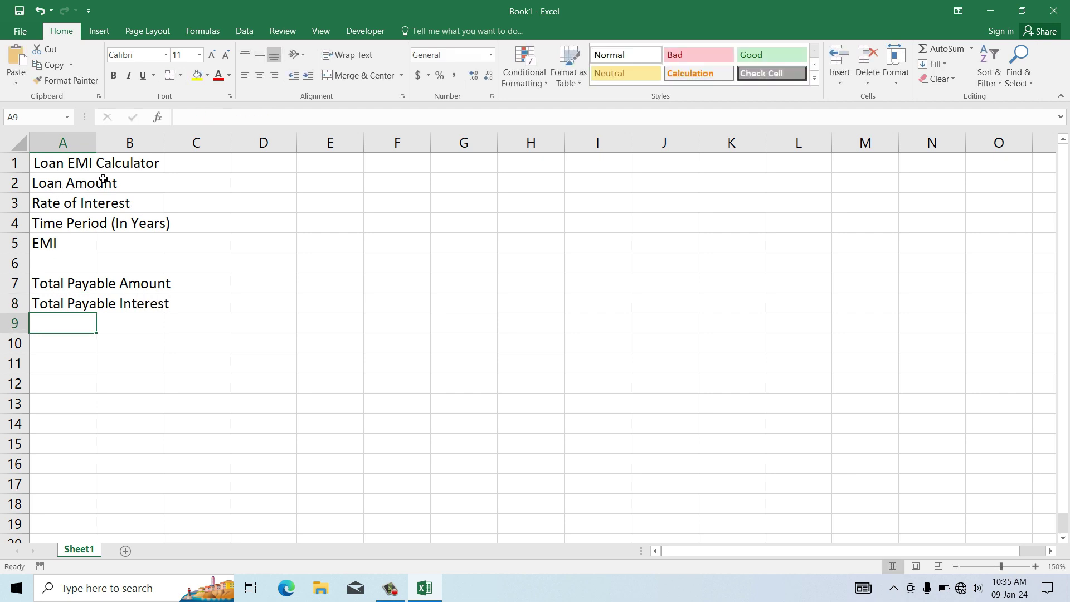
double_click(96, 139)
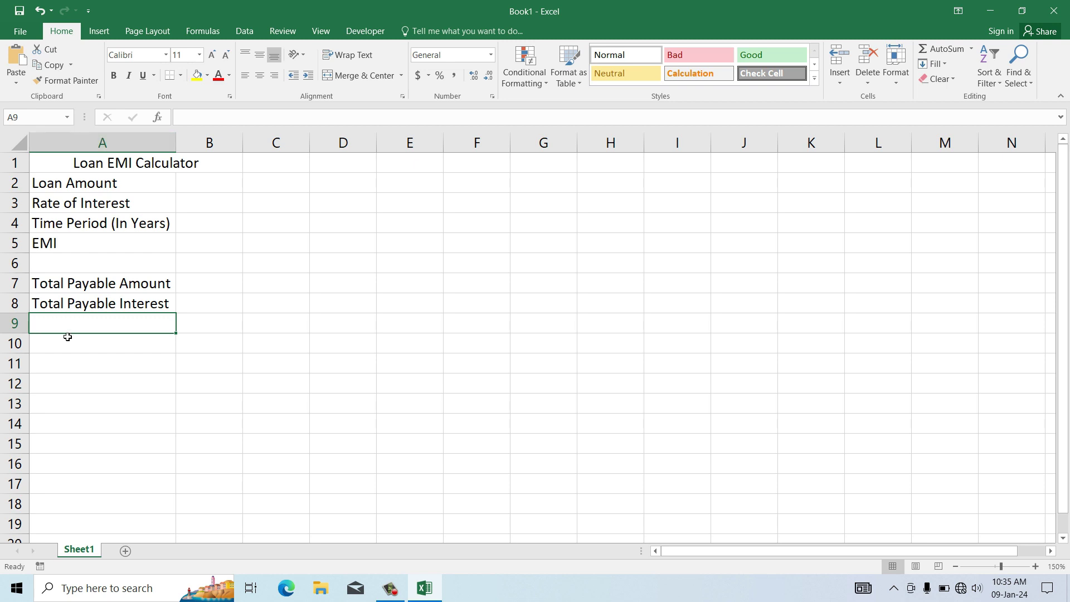
drag(242, 143, 303, 142)
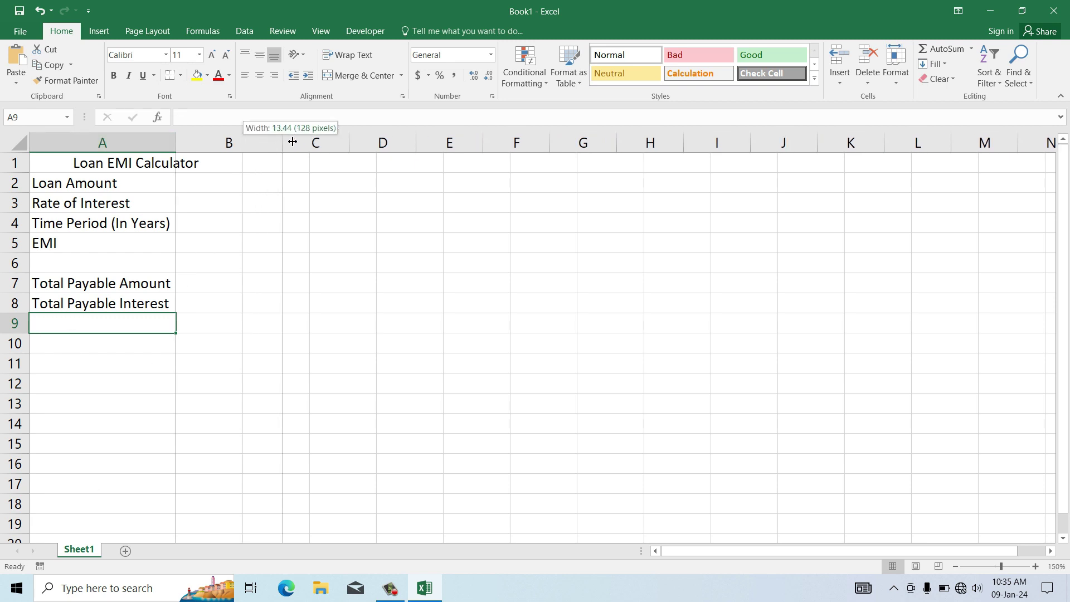
Set the height of rows 1–8 to 25
click(77, 189)
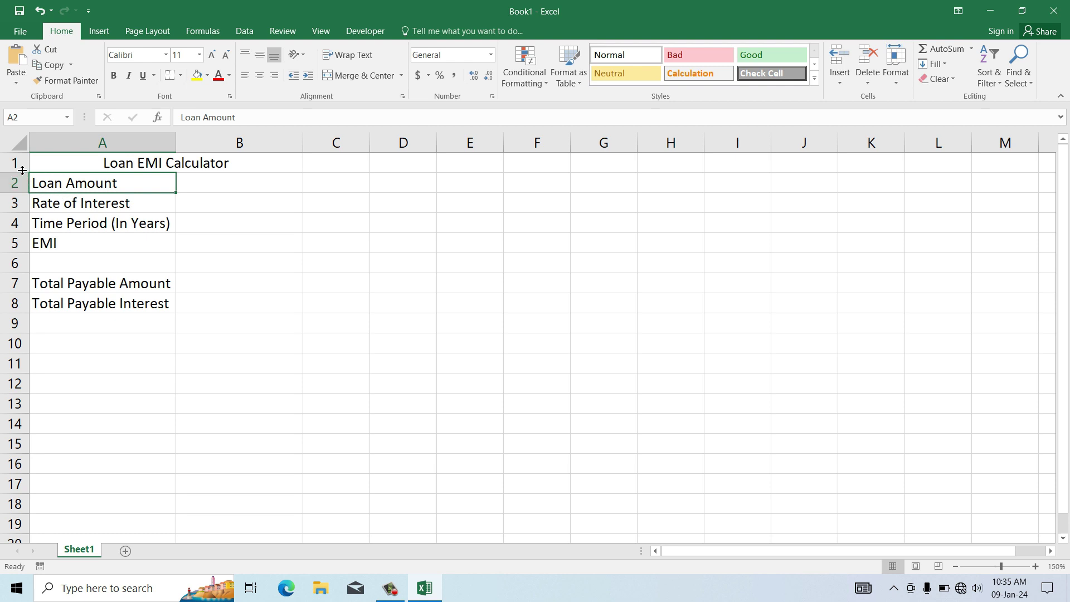
drag(21, 161, 11, 301)
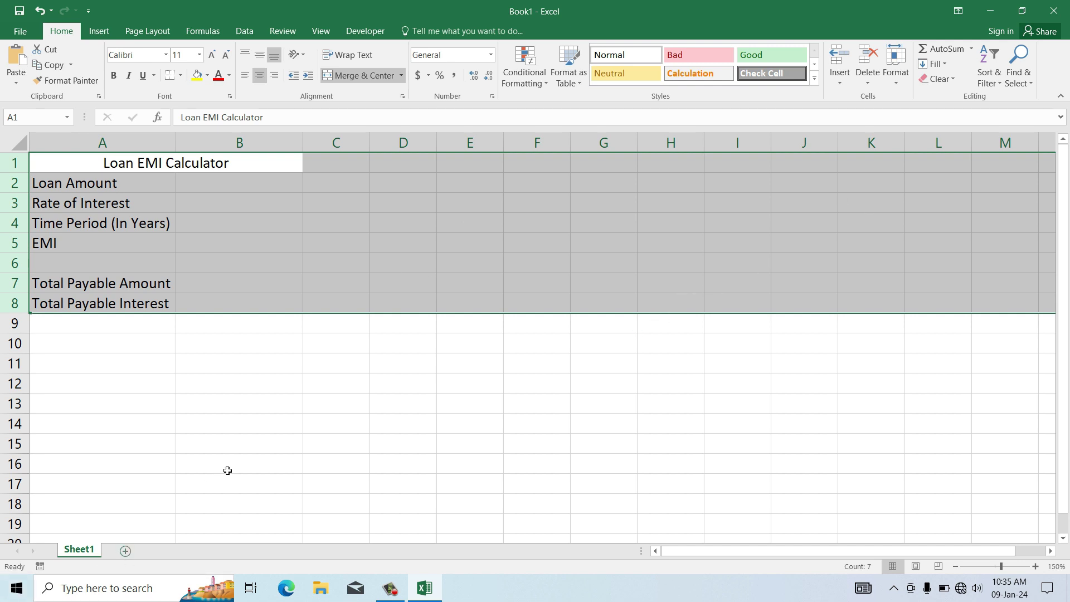
click(894, 76)
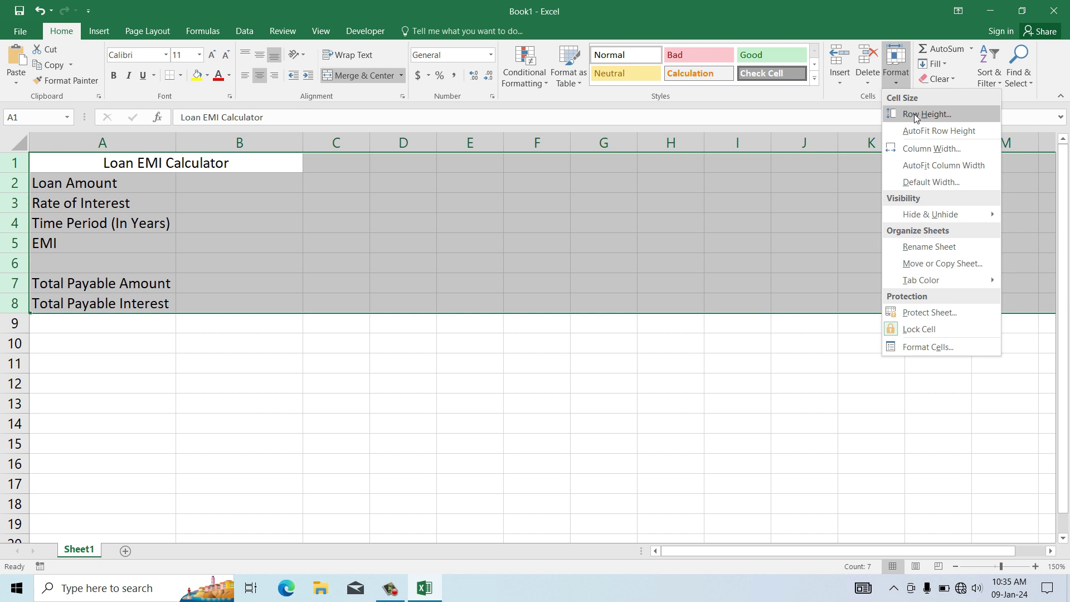
click(915, 115)
click(549, 274)
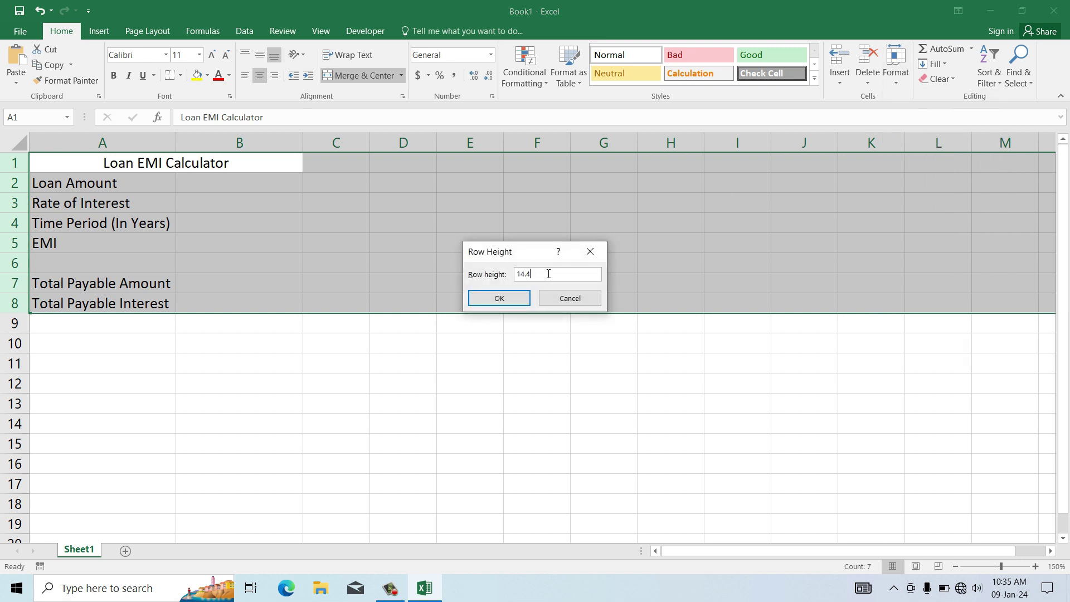
drag(550, 273, 513, 272)
text(25)
click(500, 298)
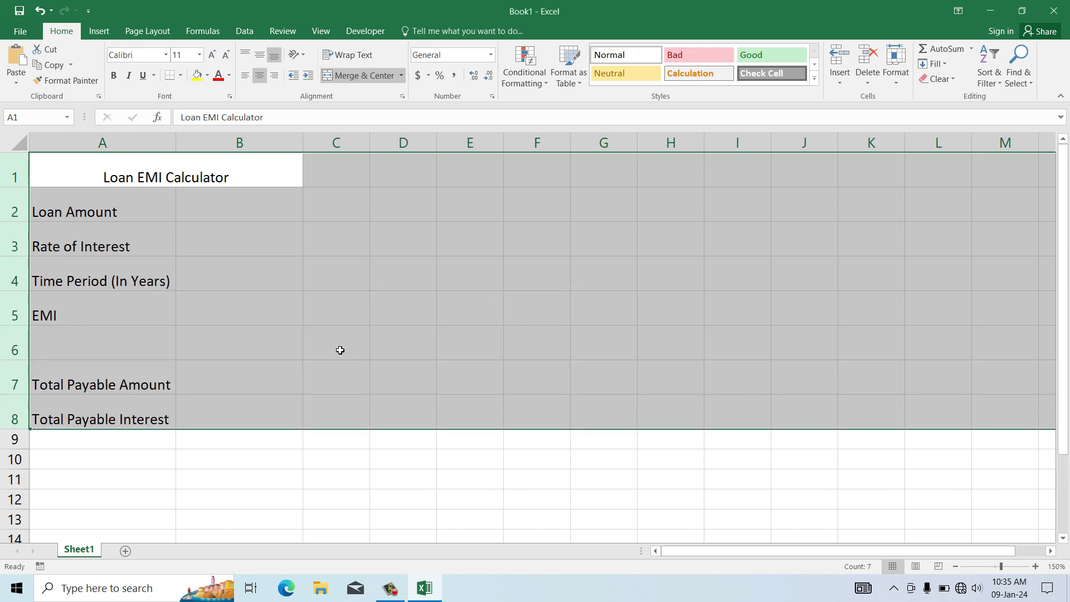
Increase the height of rows 1–8 to 30
click(904, 80)
click(909, 108)
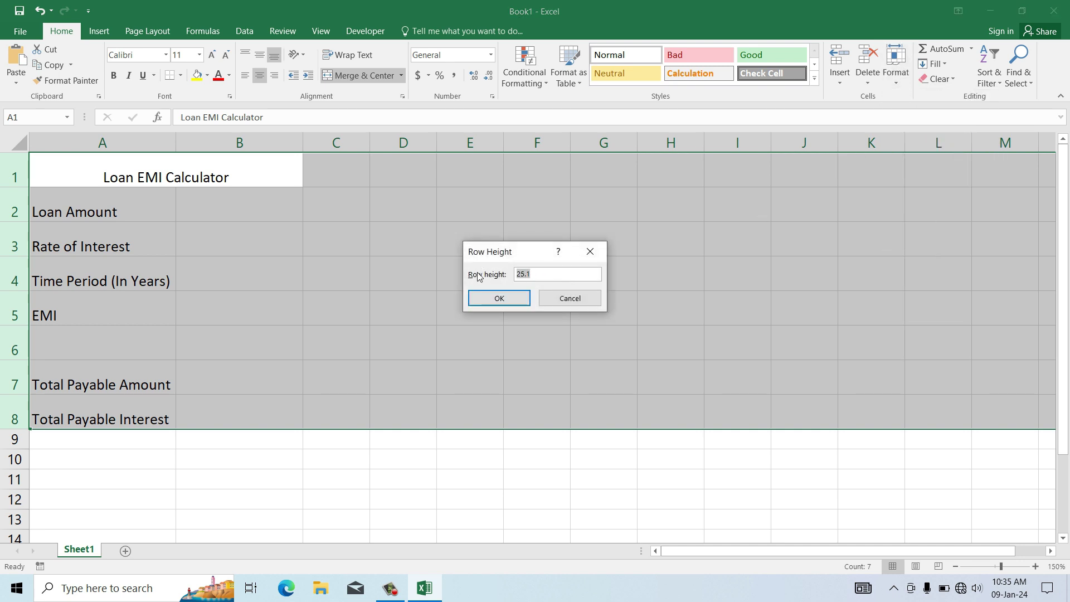
text(30)
key(Return)
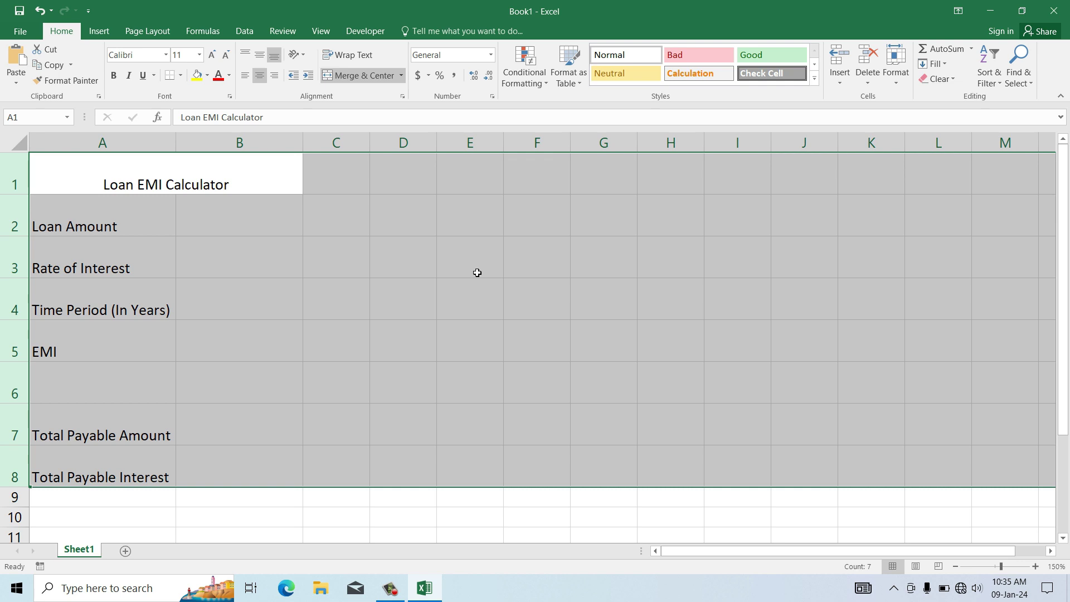
click(364, 276)
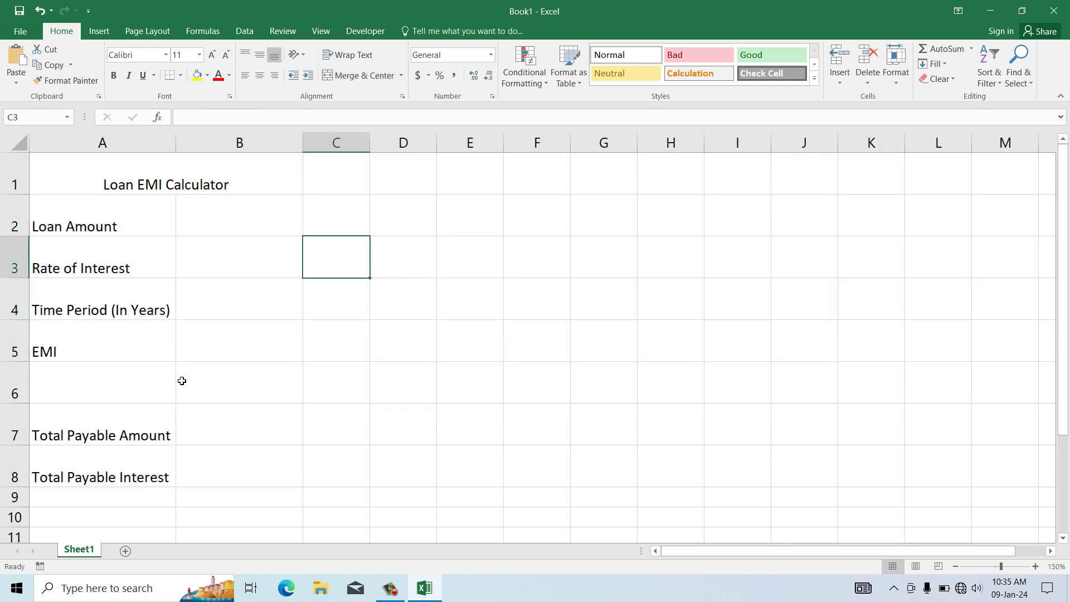
Give every cell in A1:B8 a border and make the text bold
mouse_move(81, 165)
mouse_down()
mouse_move(164, 421)
mouse_move(162, 462)
mouse_up()
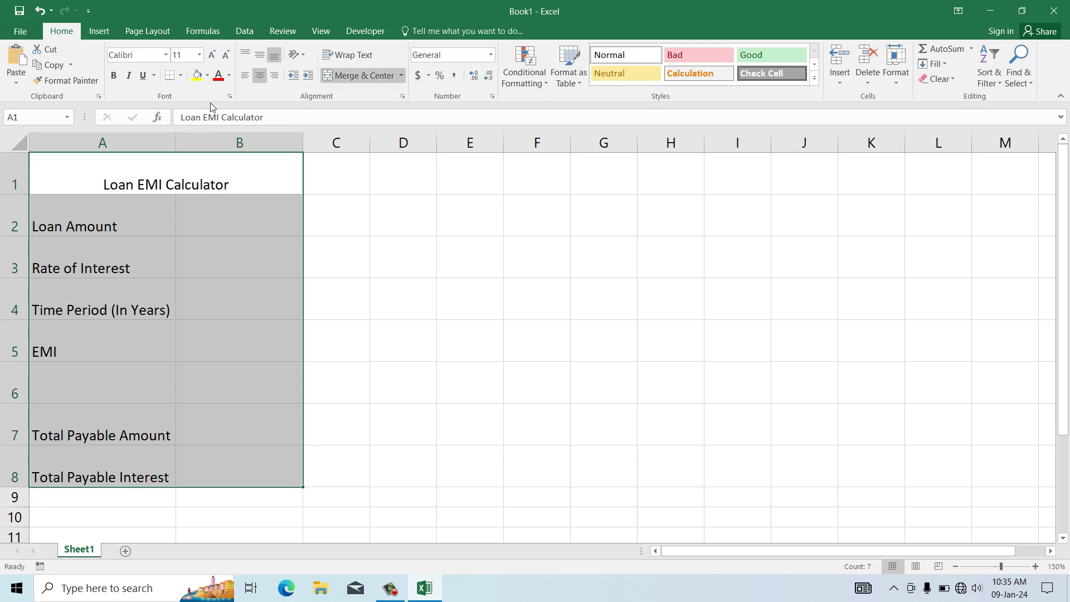
click(181, 76)
click(184, 179)
click(114, 75)
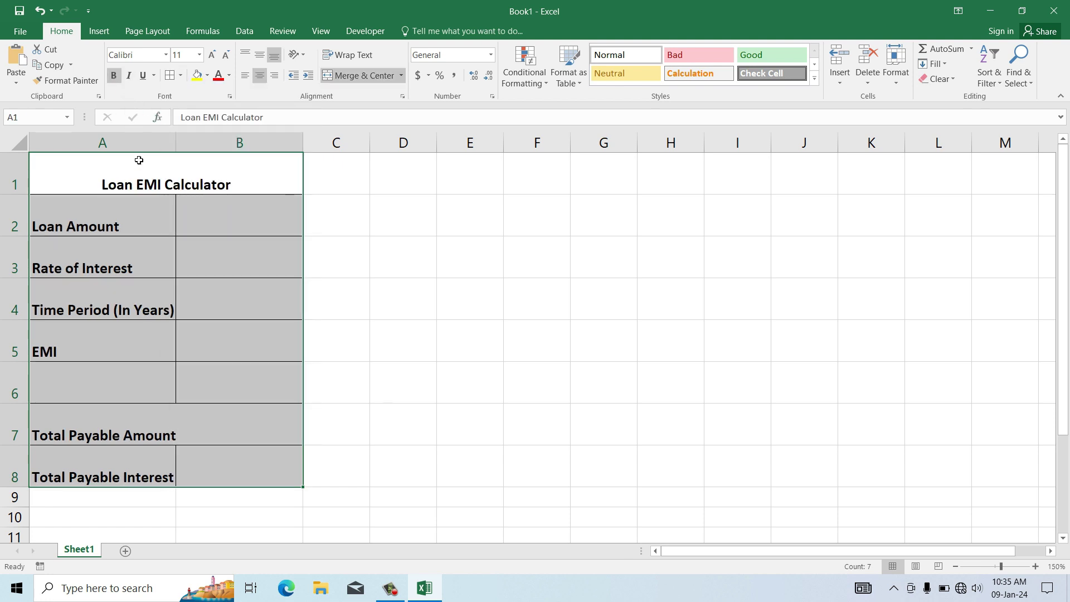
click(156, 175)
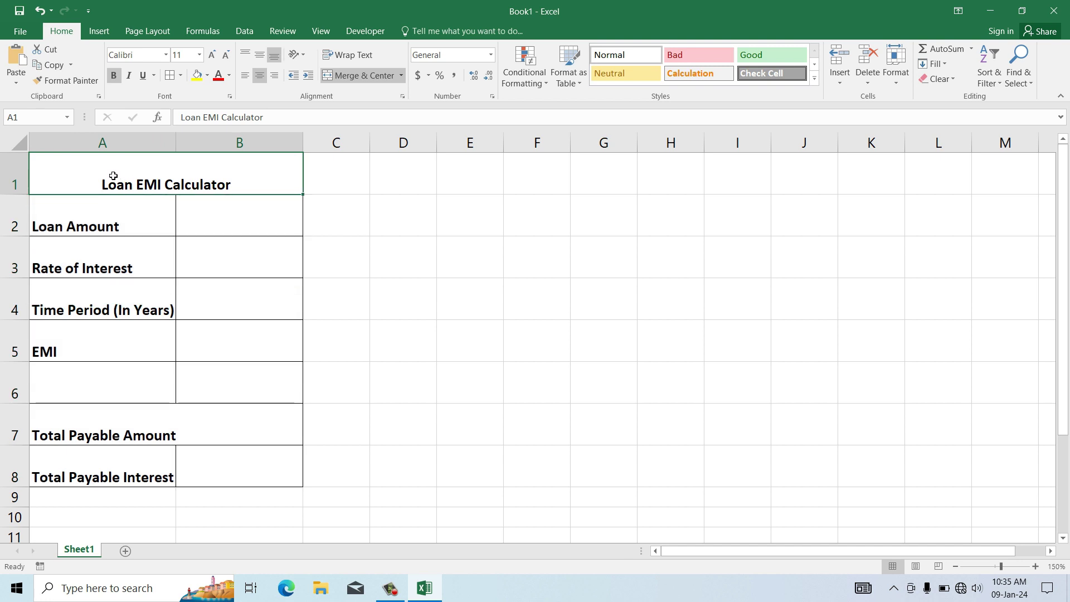
Middle-align the text in A1:B8 and widen columns A and B
drag(113, 176, 134, 462)
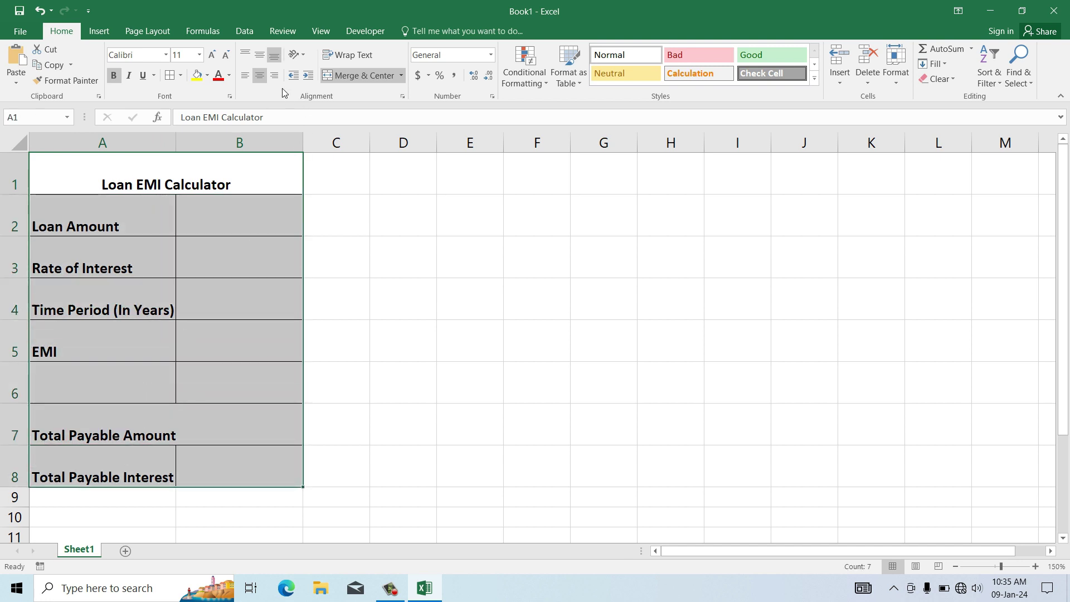
click(260, 54)
click(196, 241)
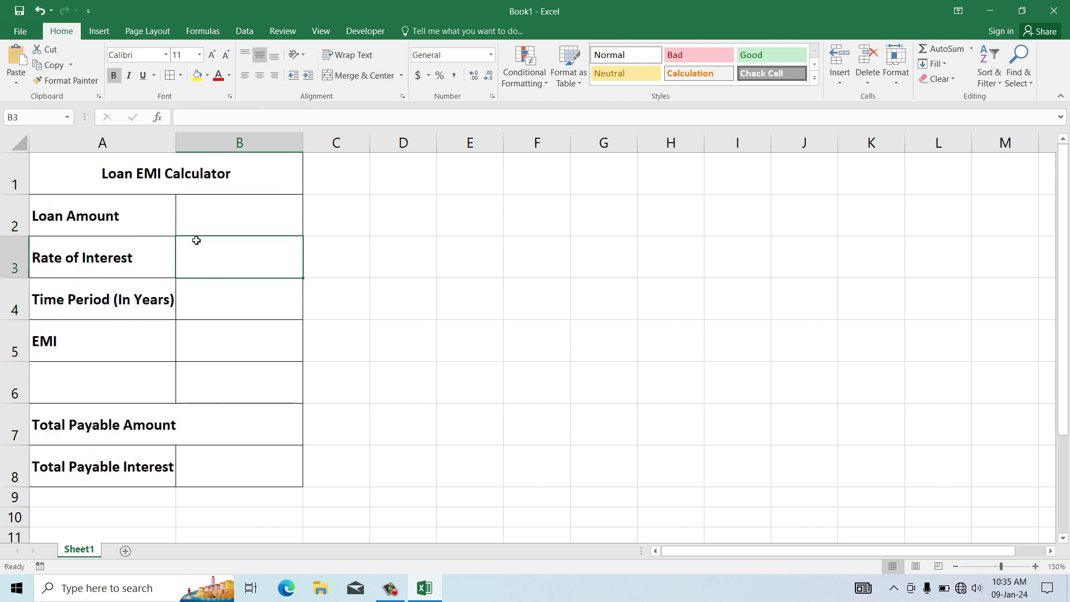
drag(315, 140, 335, 140)
drag(179, 143, 189, 145)
Enter 500000 in B2 and 16% in B3
click(231, 207)
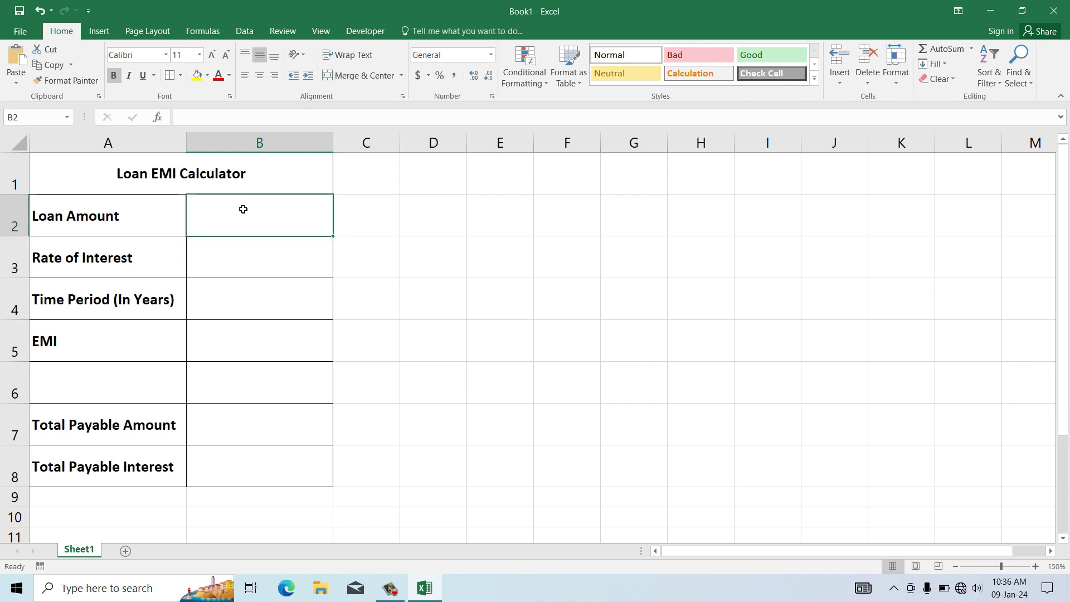
text(50000)
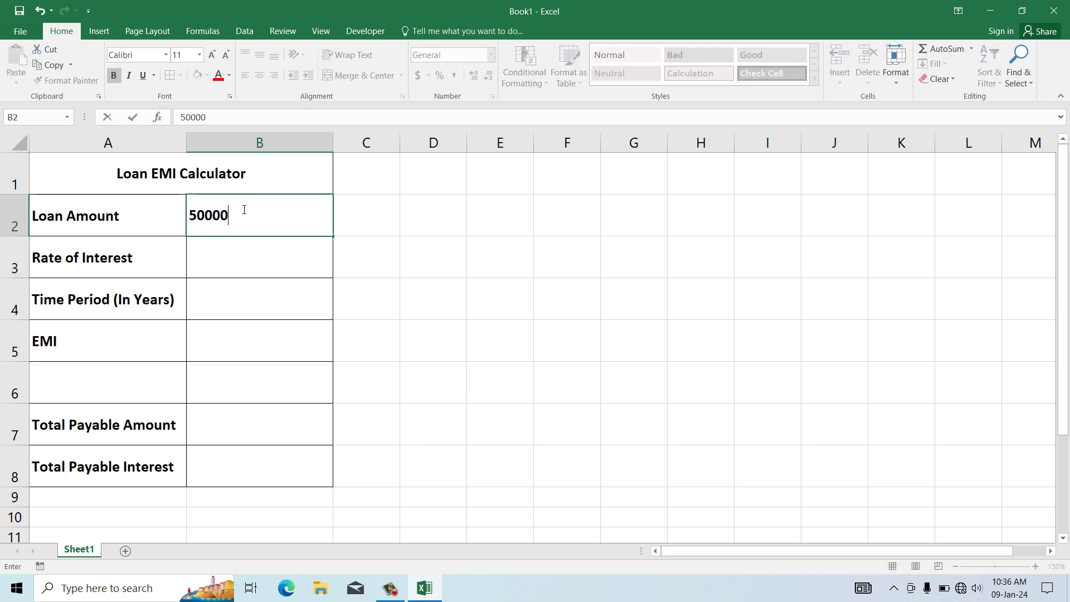
text(0)
key(Return)
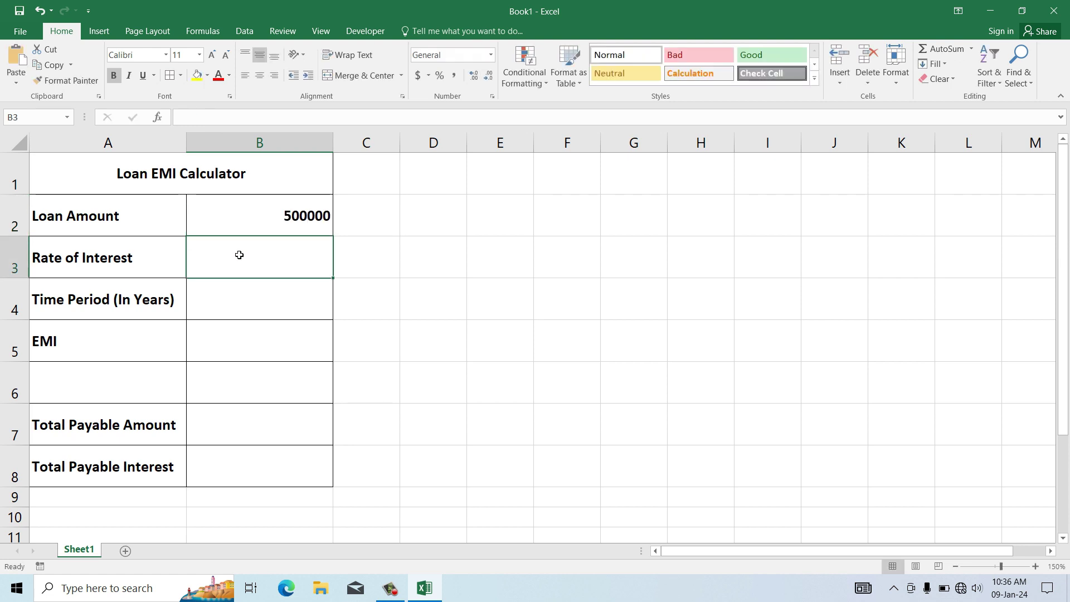
text(16)
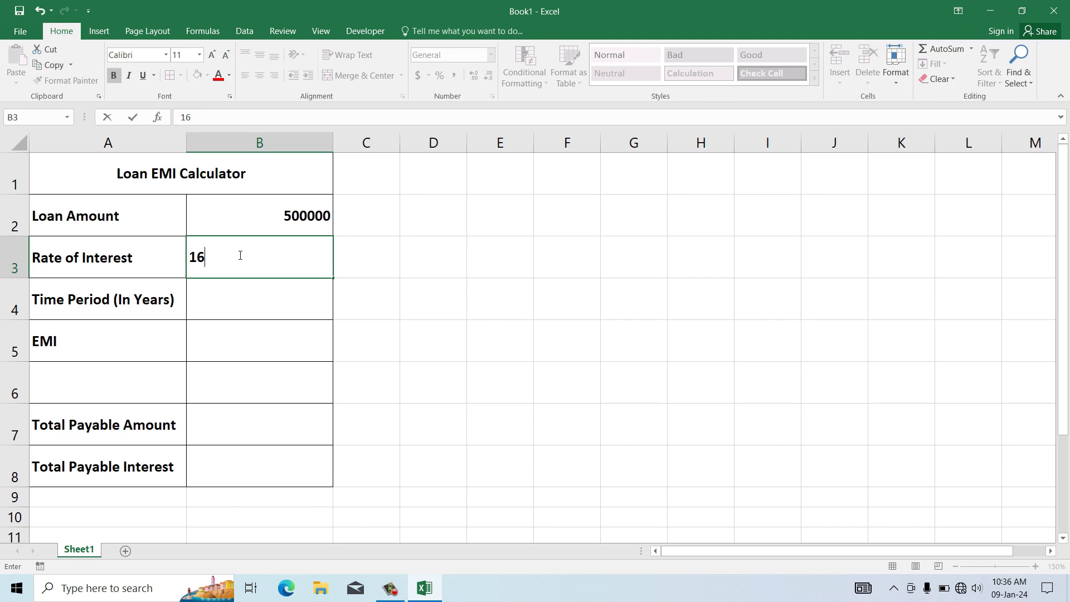
text(%)
key(Return)
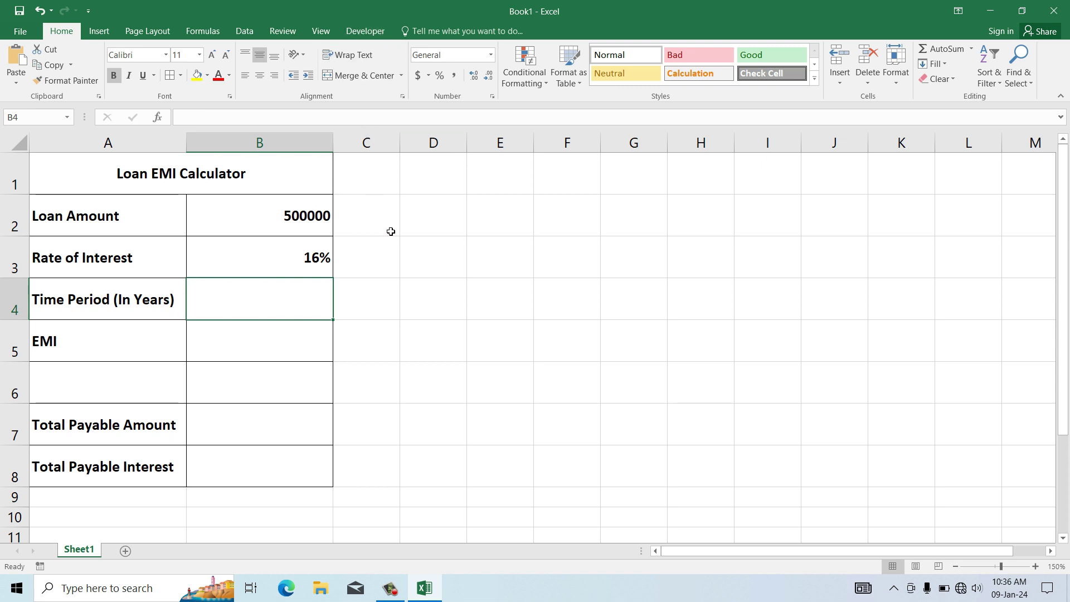
click(23, 31)
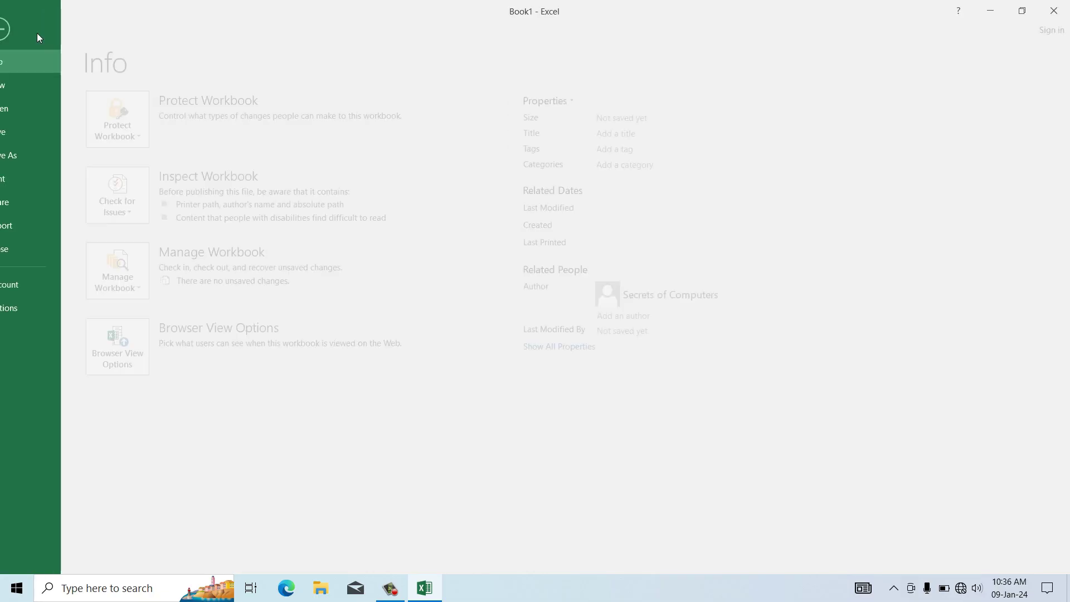
click(27, 308)
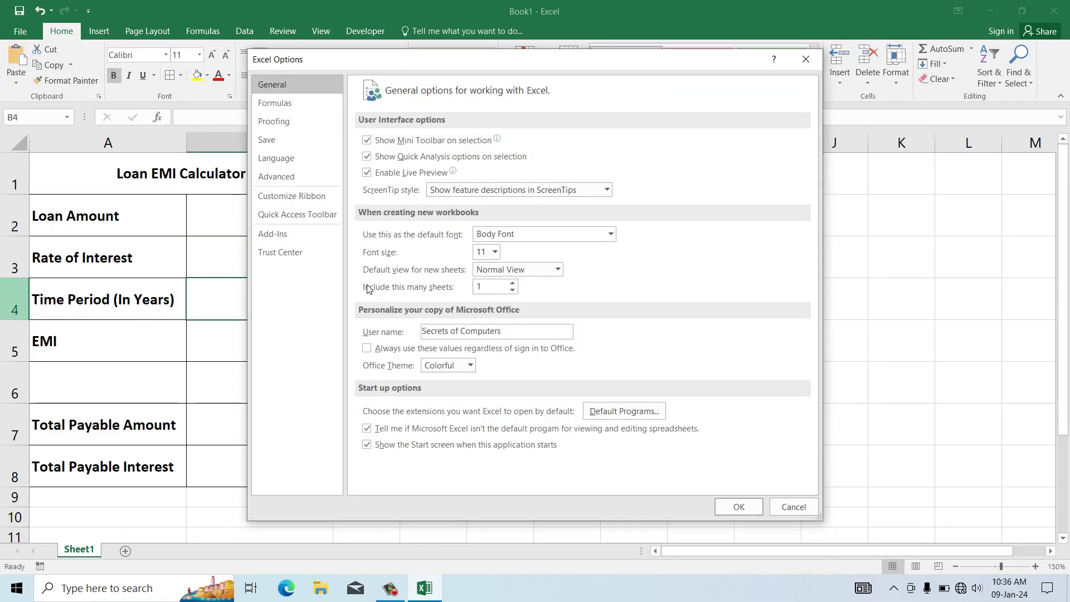
click(304, 198)
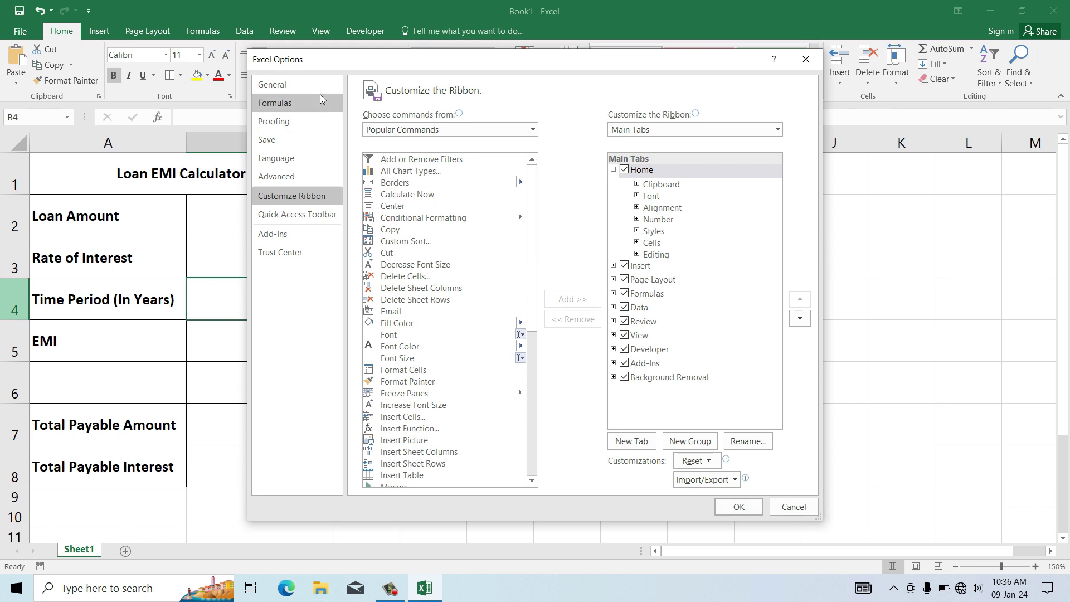
click(301, 84)
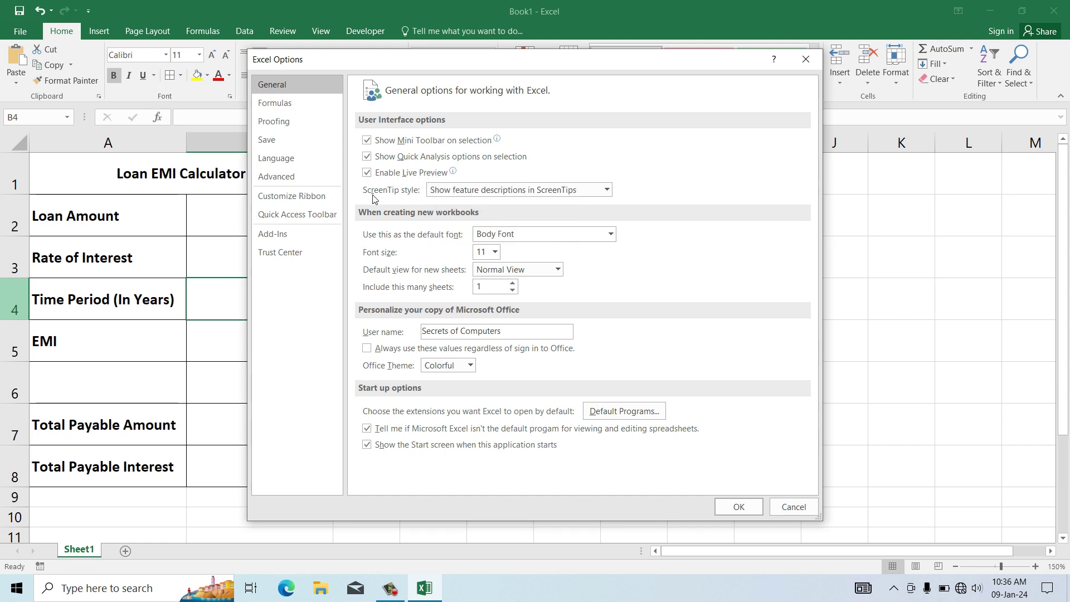
click(299, 198)
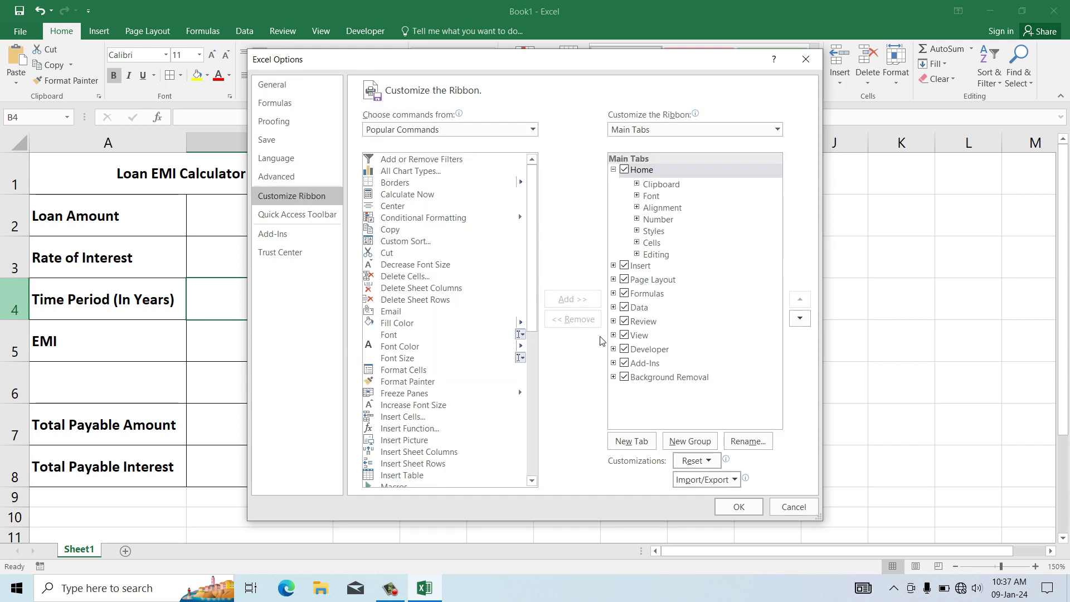
click(735, 506)
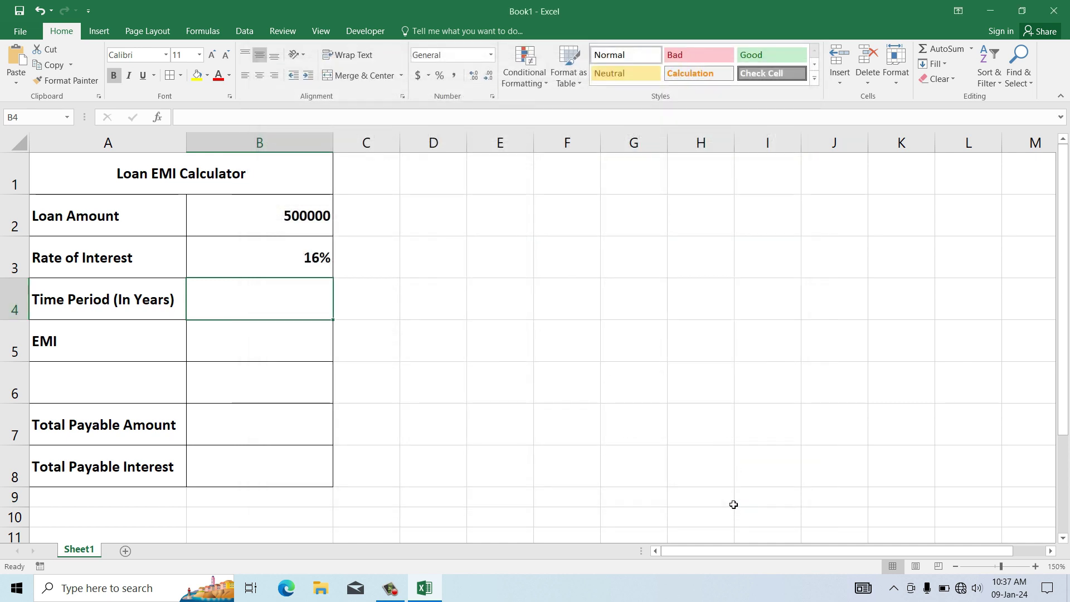
Draw a Form Controls spin button inside cell B4 from the Developer tab
click(375, 34)
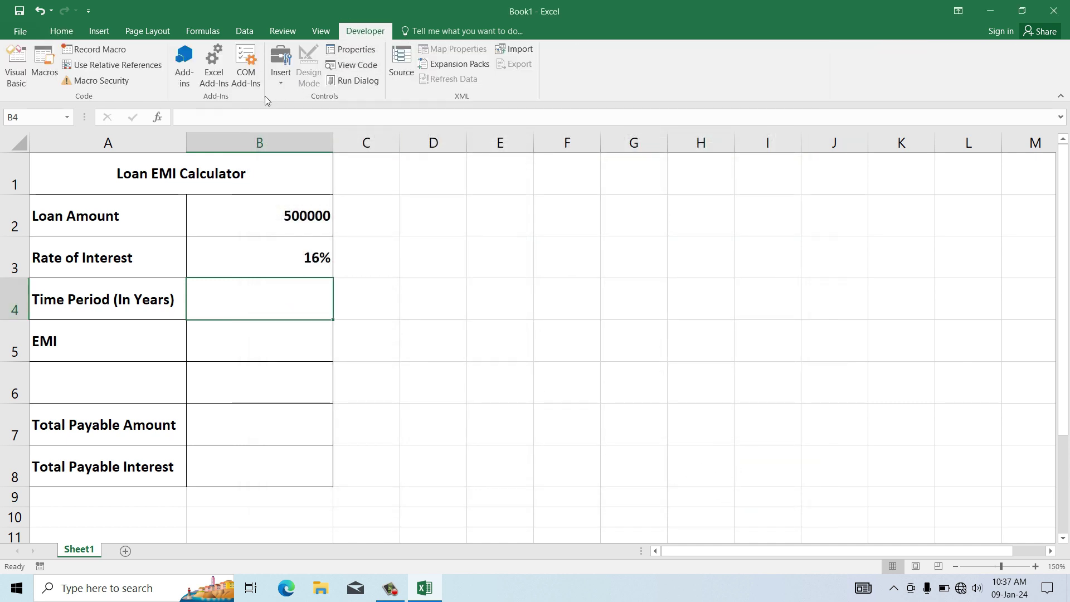
click(278, 82)
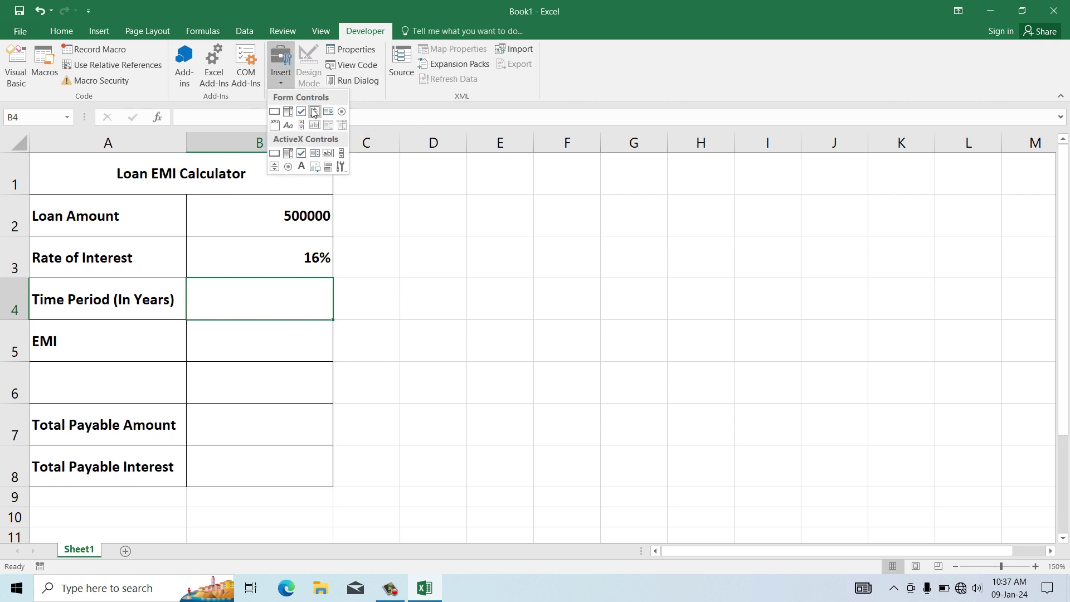
click(315, 112)
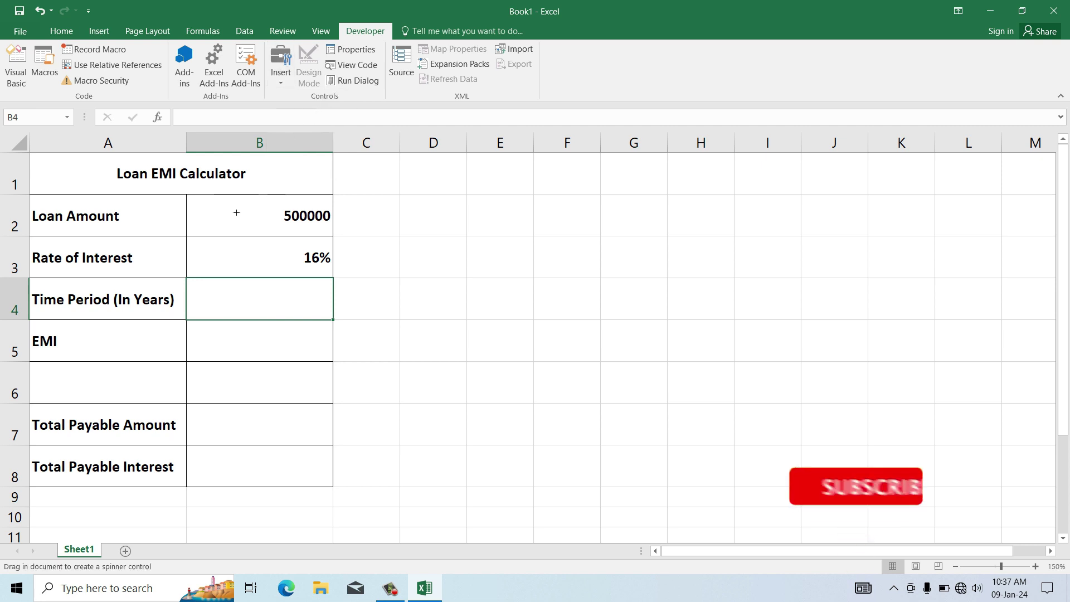
drag(189, 278, 246, 316)
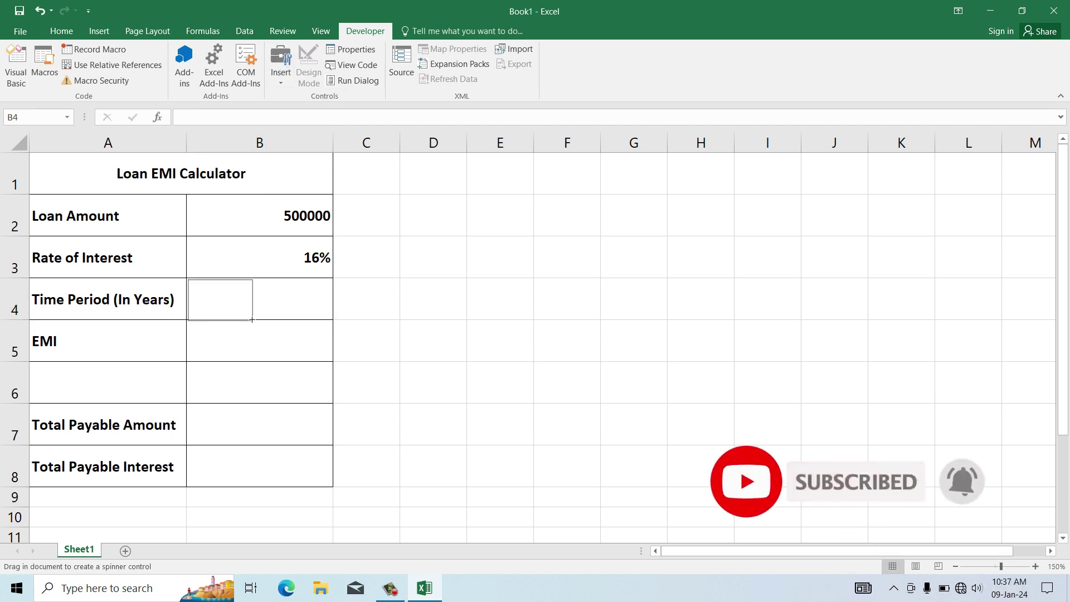
drag(246, 316, 253, 321)
click(285, 309)
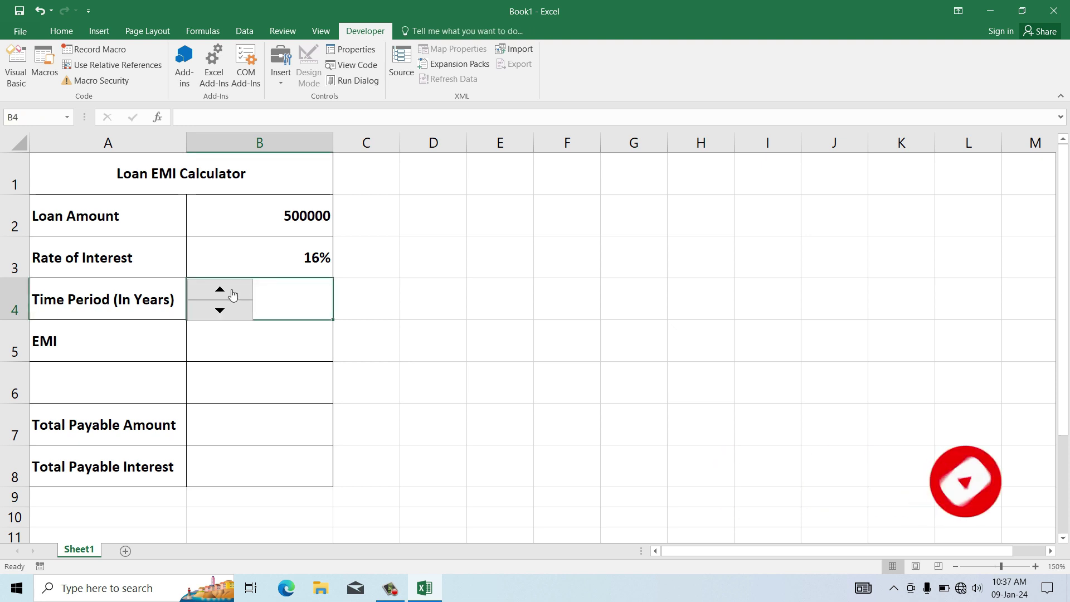
right_click(231, 289)
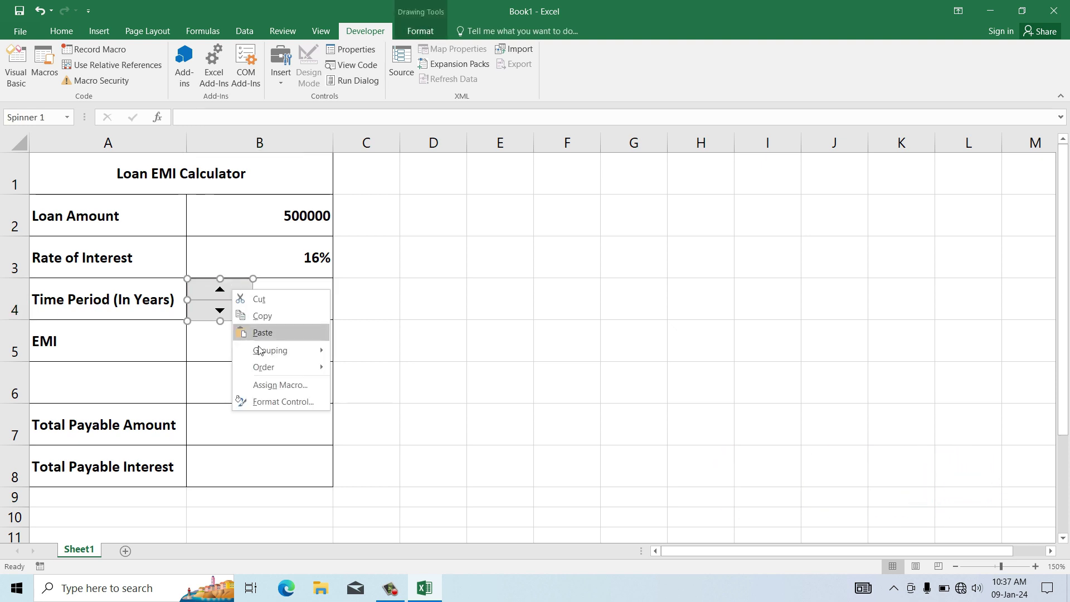
Configure the spinner with Minimum 1, Maximum 20 and cell link $B$4
click(271, 402)
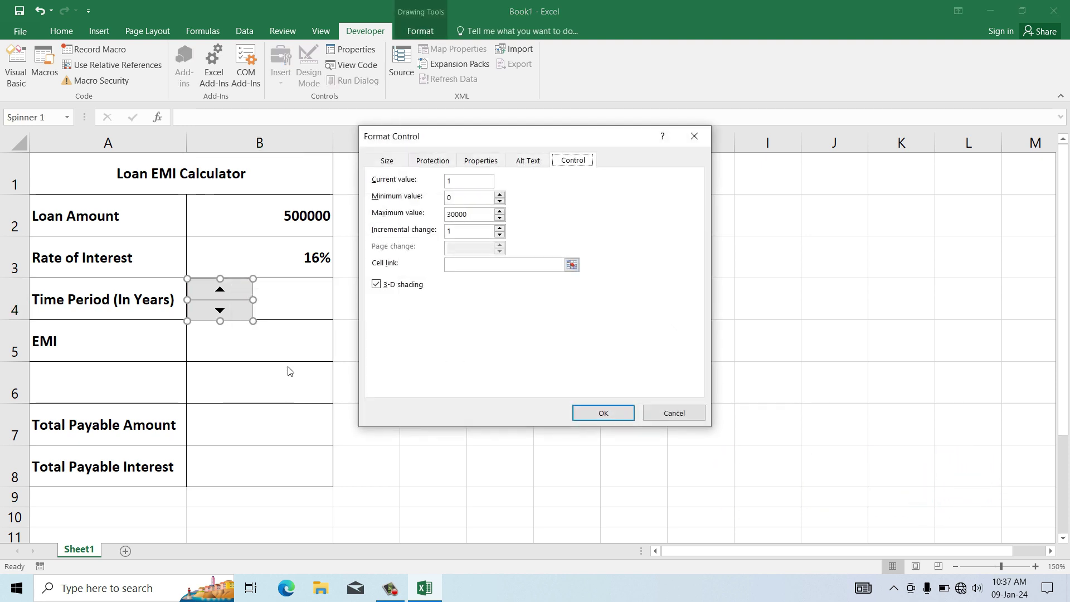
drag(456, 146, 492, 145)
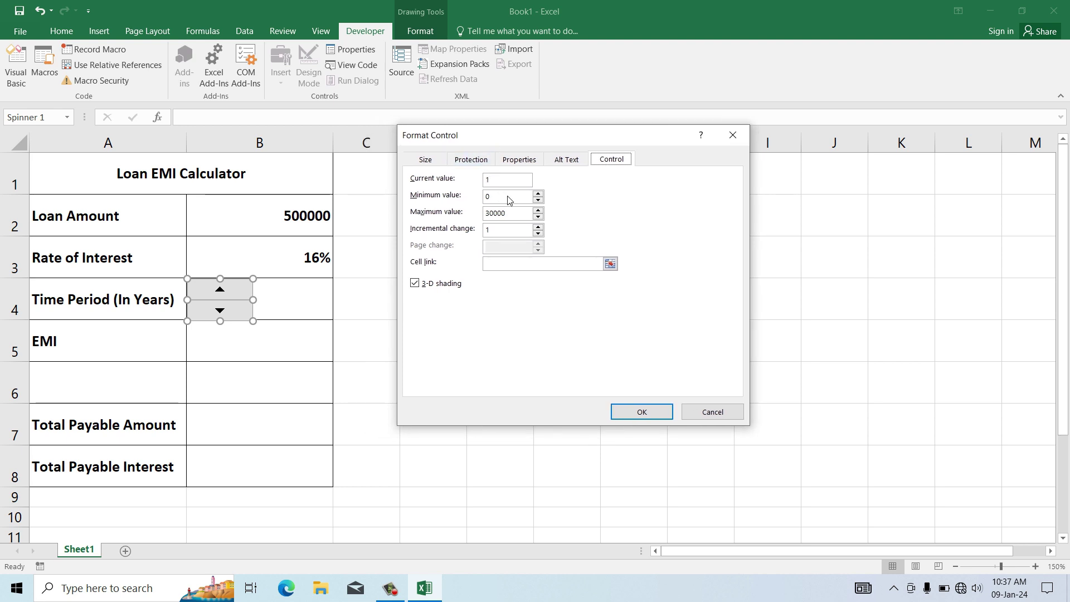
drag(508, 197, 480, 200)
text(1)
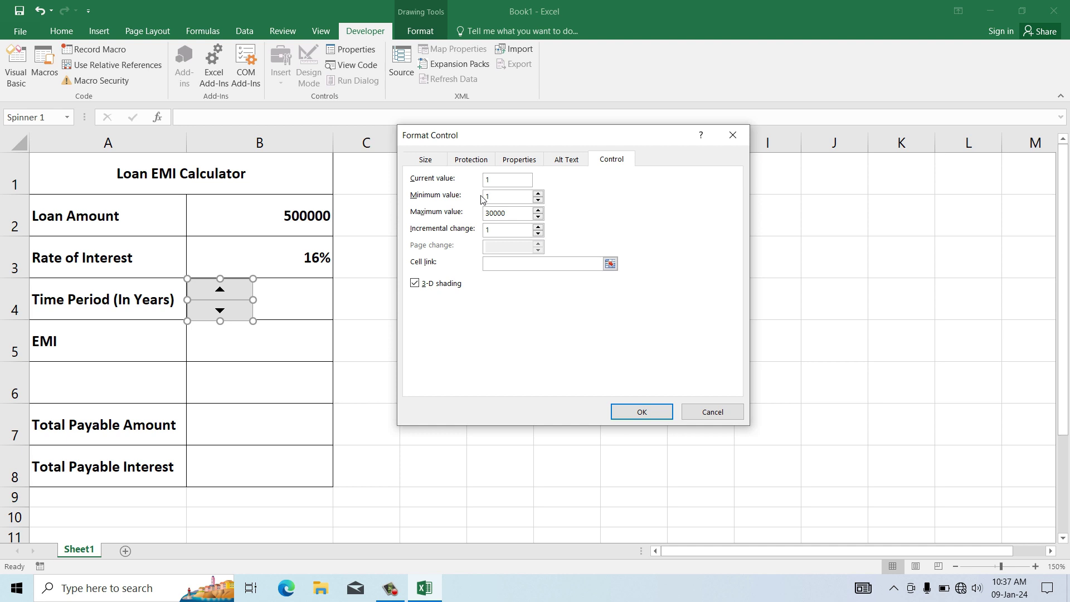
drag(518, 215, 473, 212)
text(20)
click(502, 264)
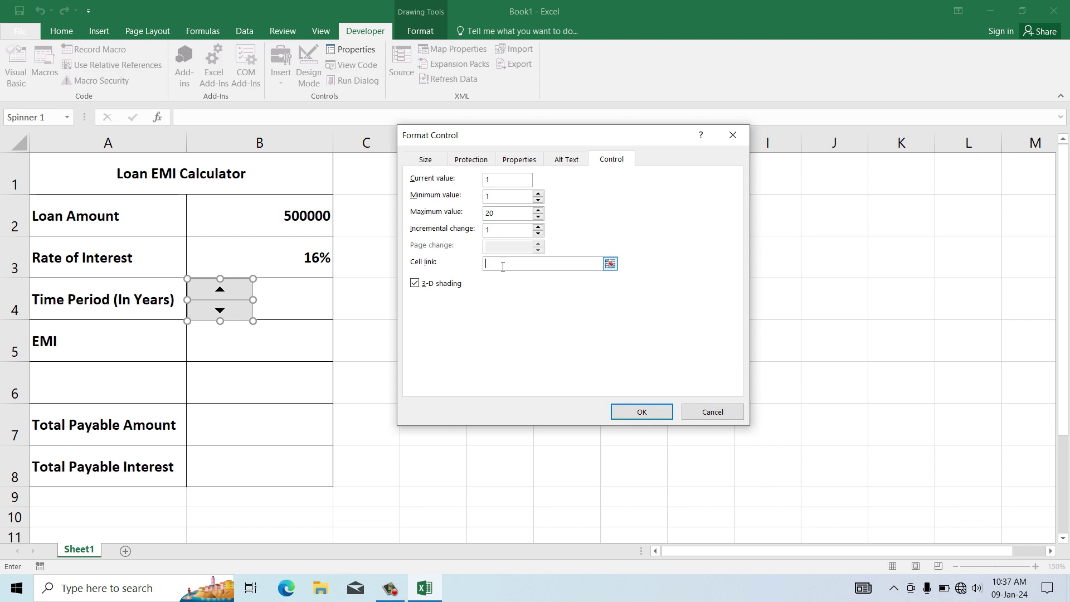
click(290, 300)
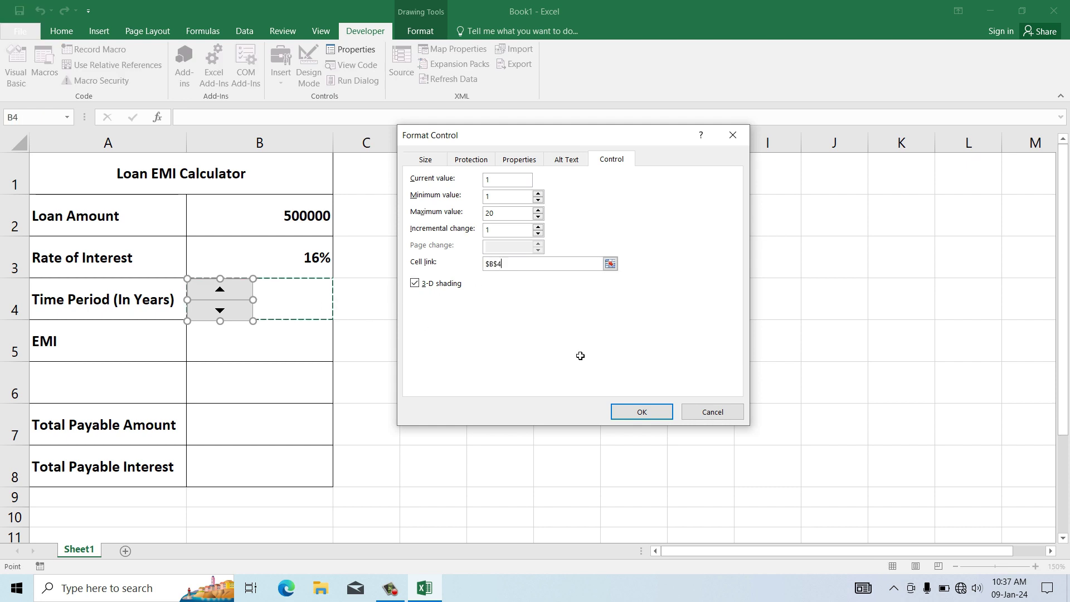
click(636, 411)
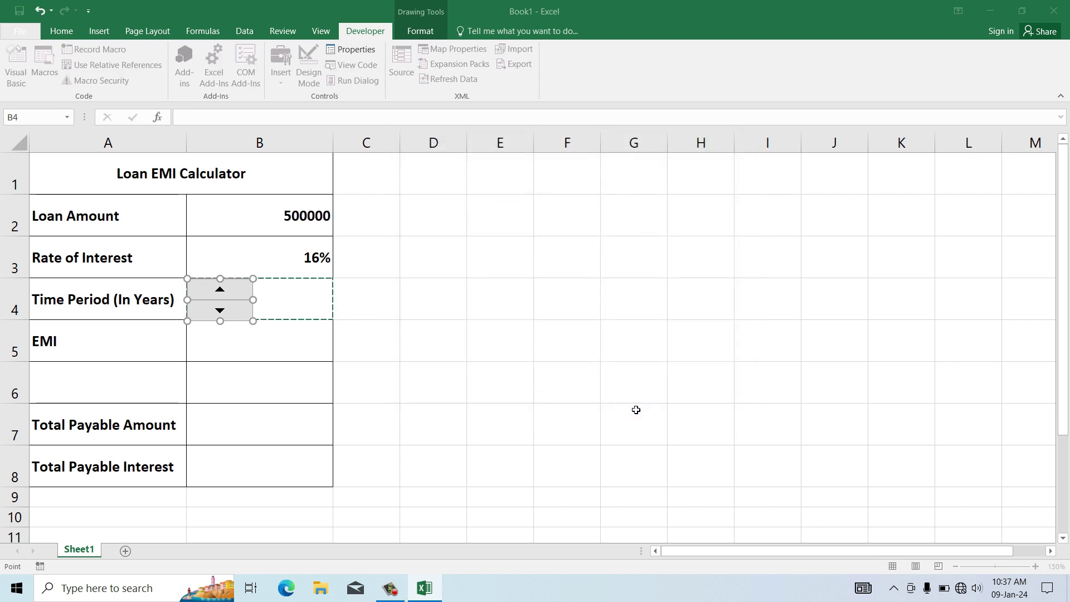
click(299, 347)
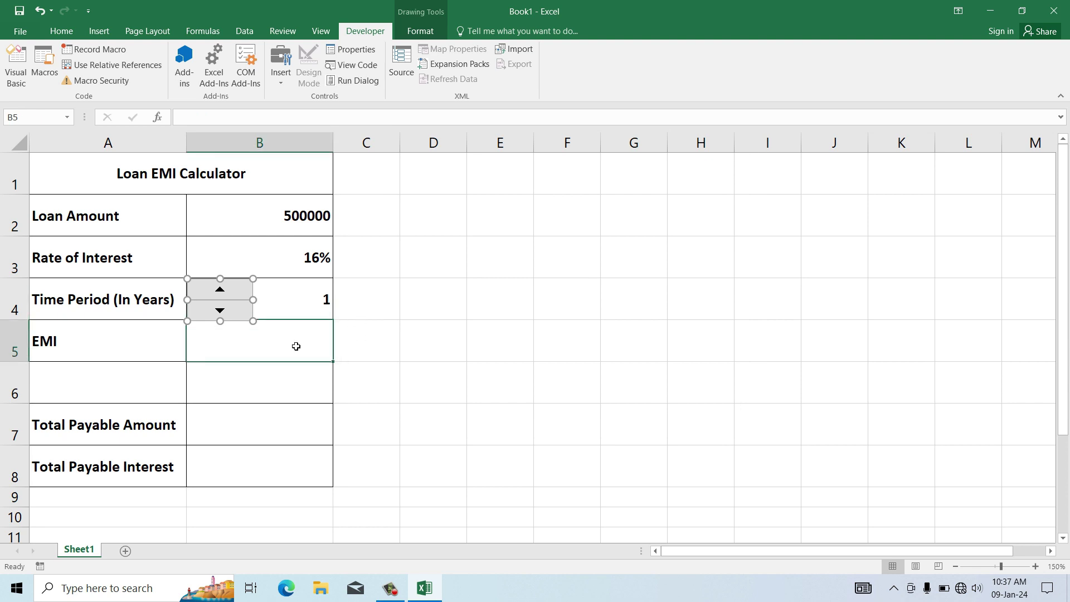
right_click(235, 303)
key(Escape)
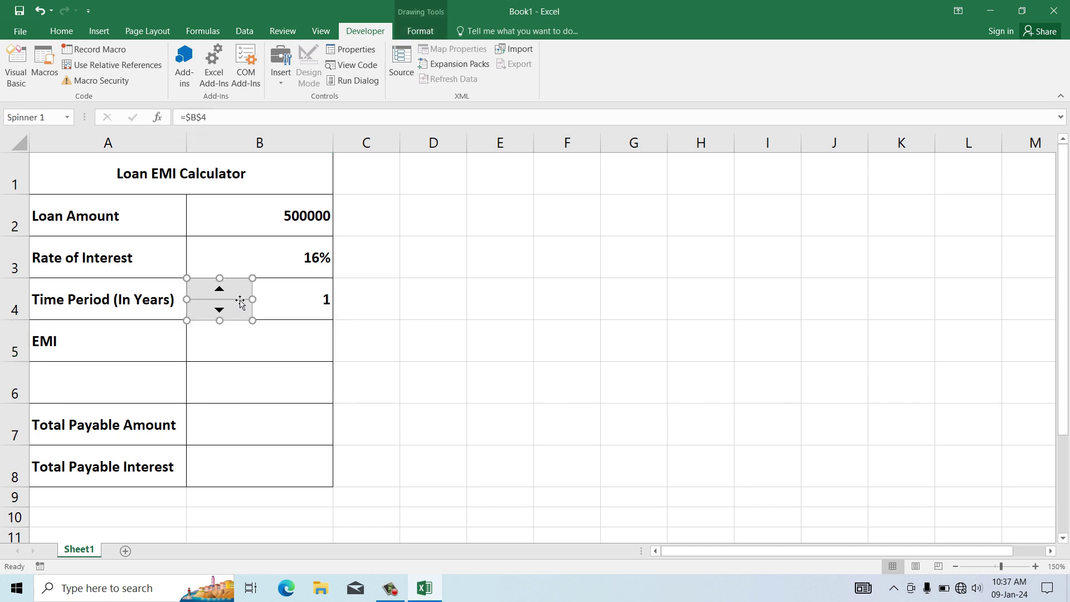
Enter =PMT(B3/12,B4*12,B2) in B5 to compute the monthly EMI
click(275, 347)
text(=)
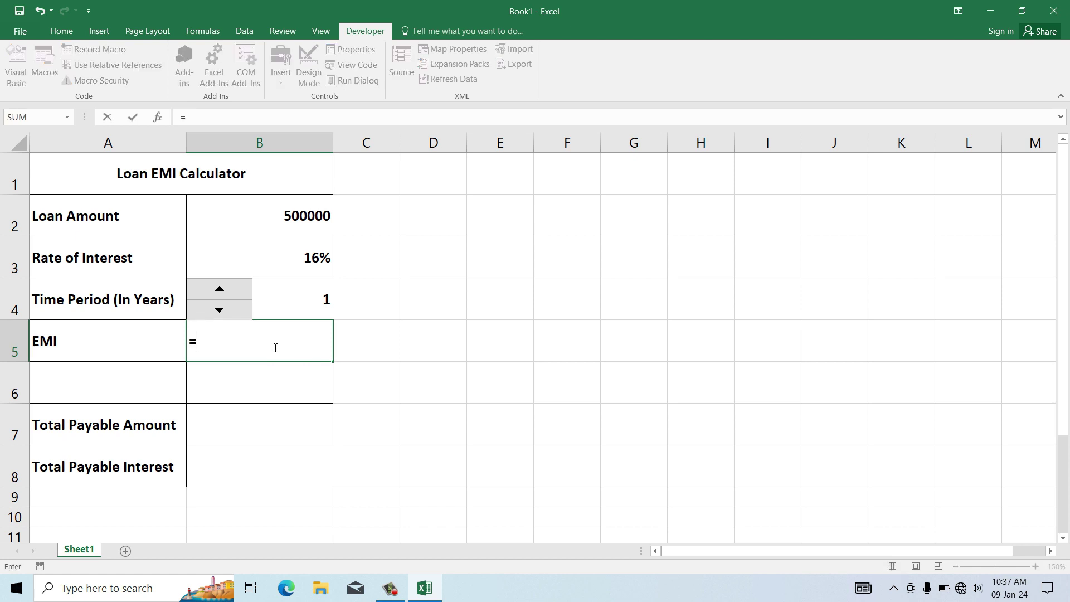
text(pmt)
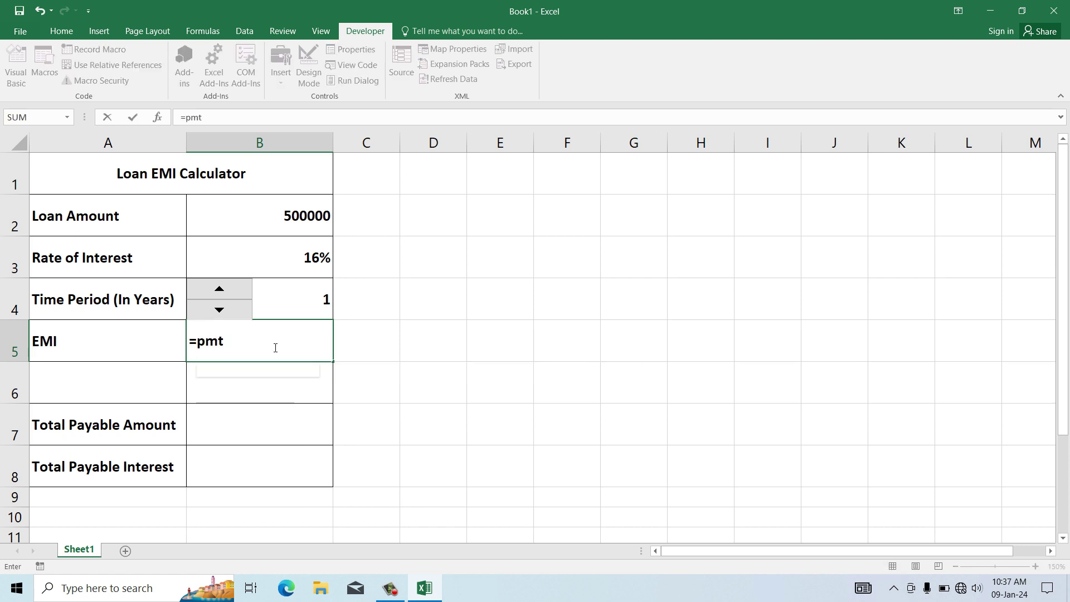
key(Tab)
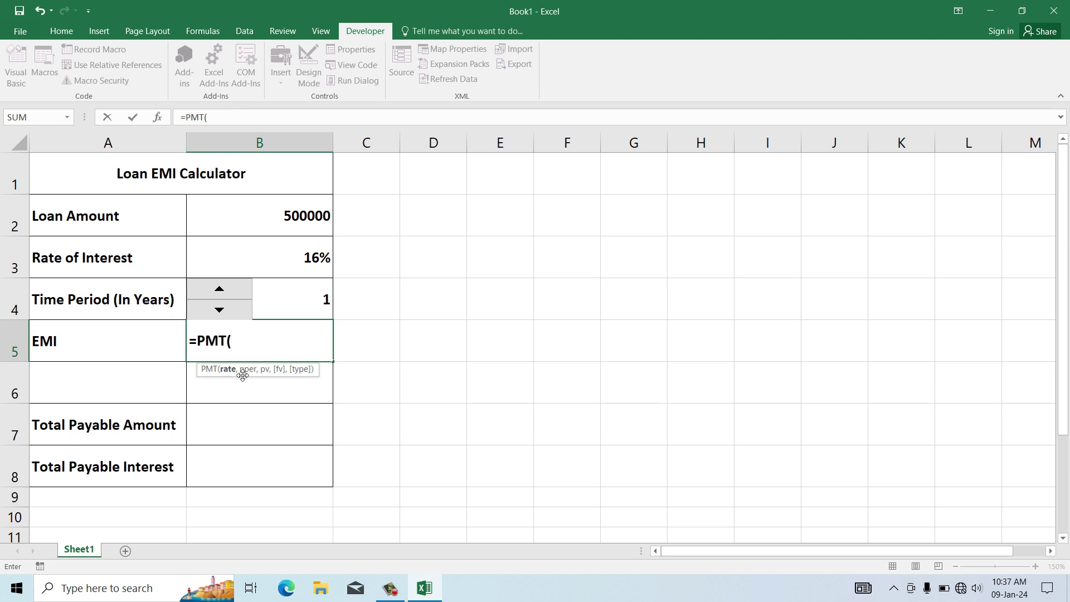
click(280, 253)
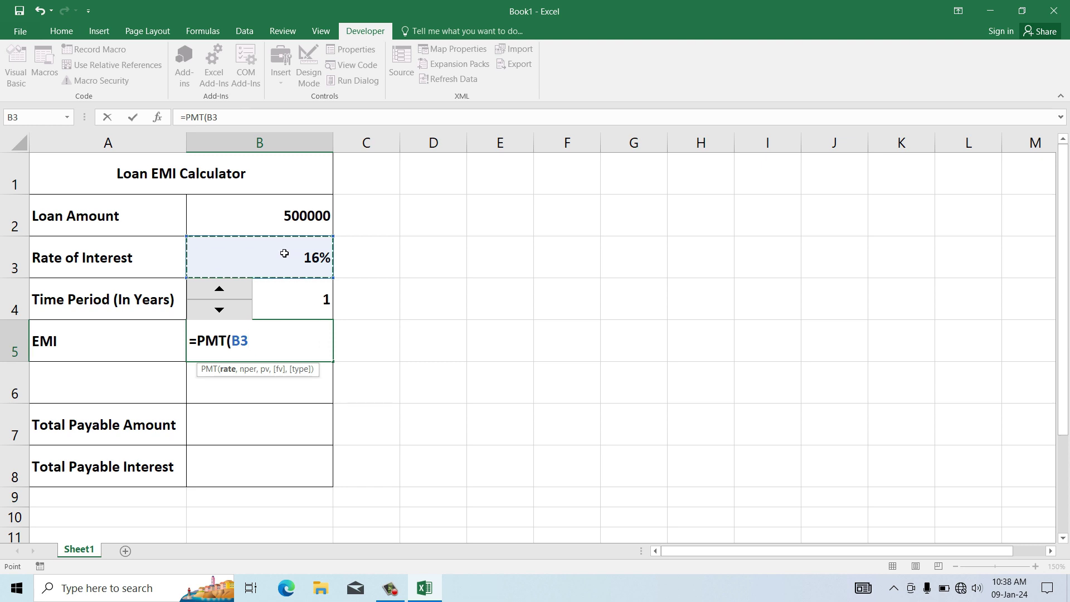
text(/12)
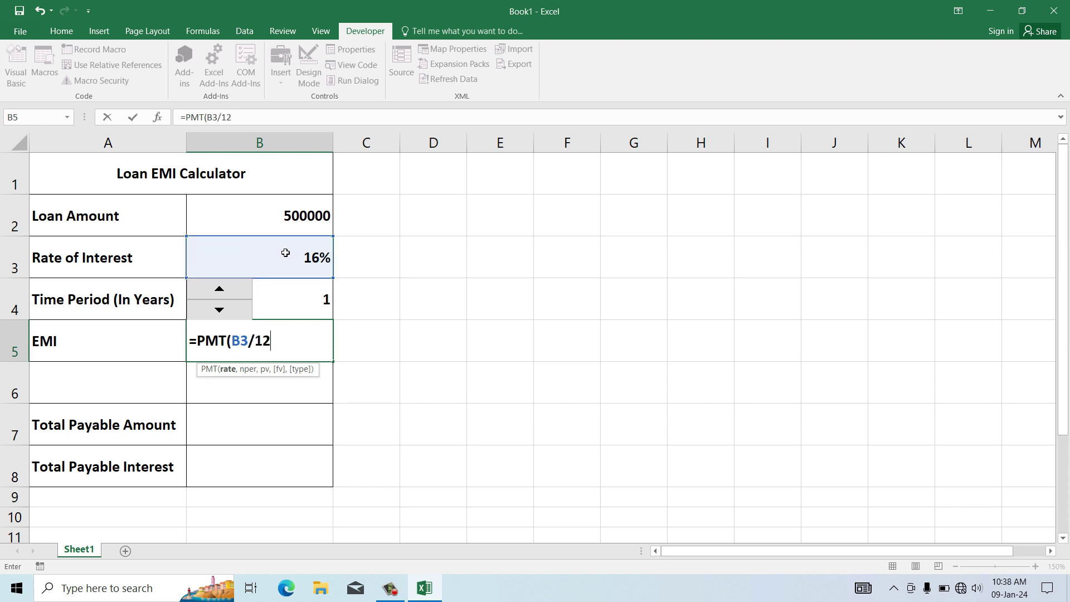
text(,)
click(311, 300)
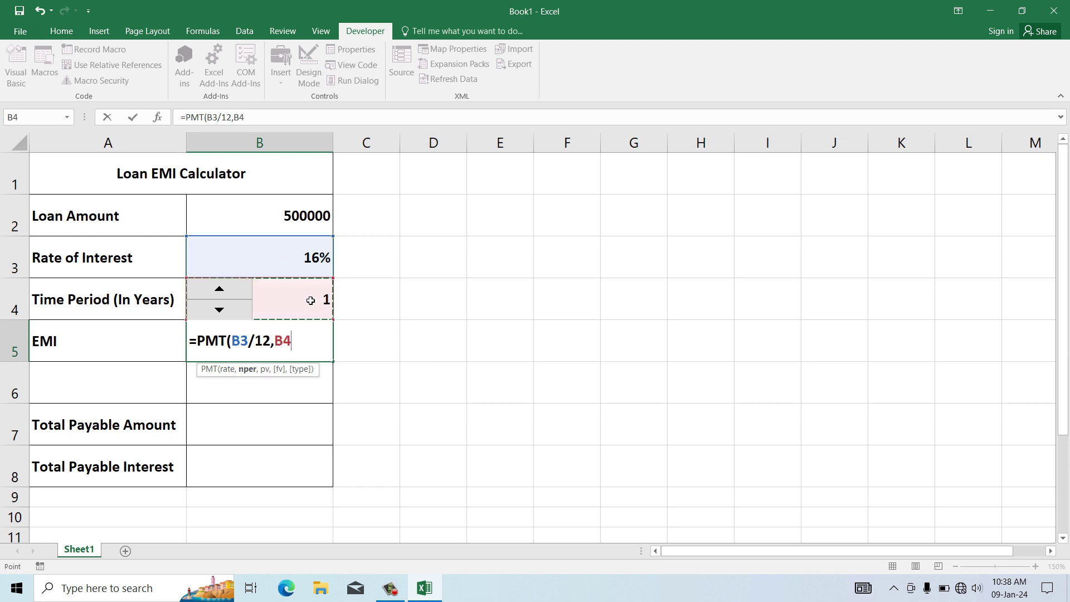
text(*)
text(12,)
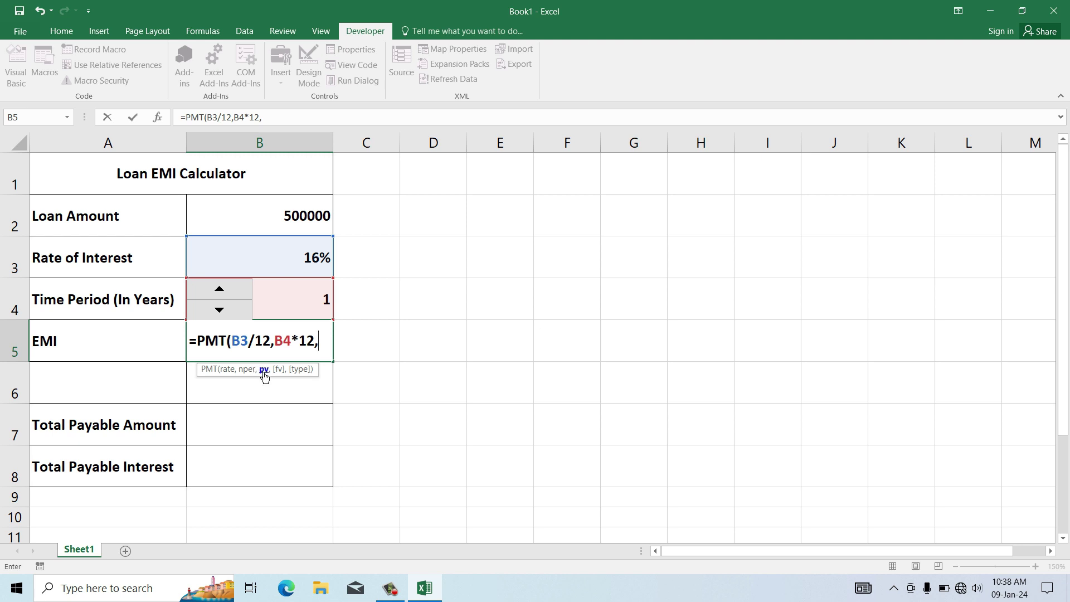
click(280, 215)
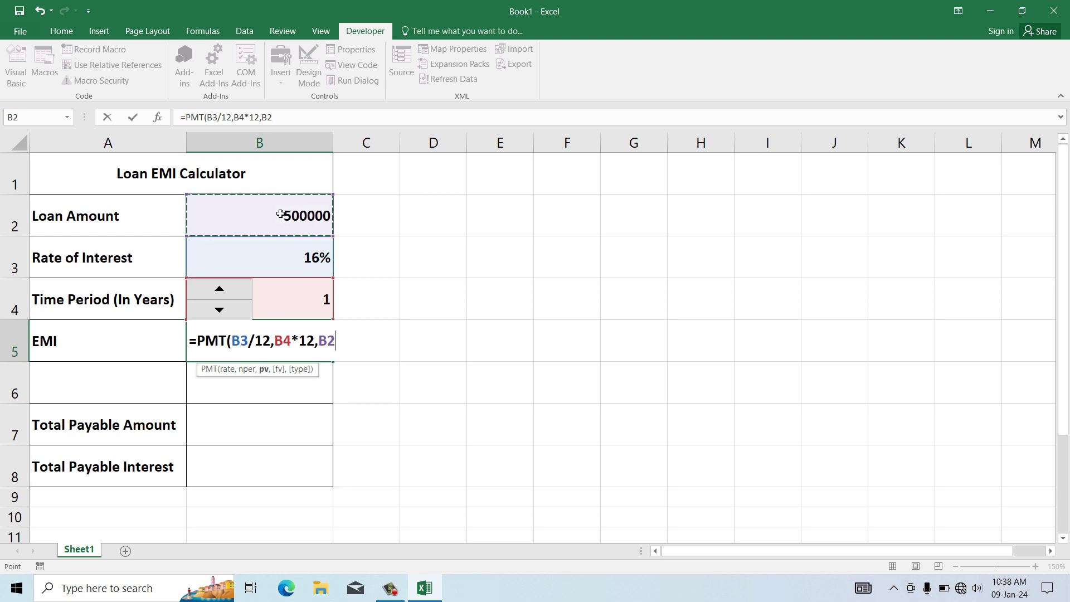
text())
key(Return)
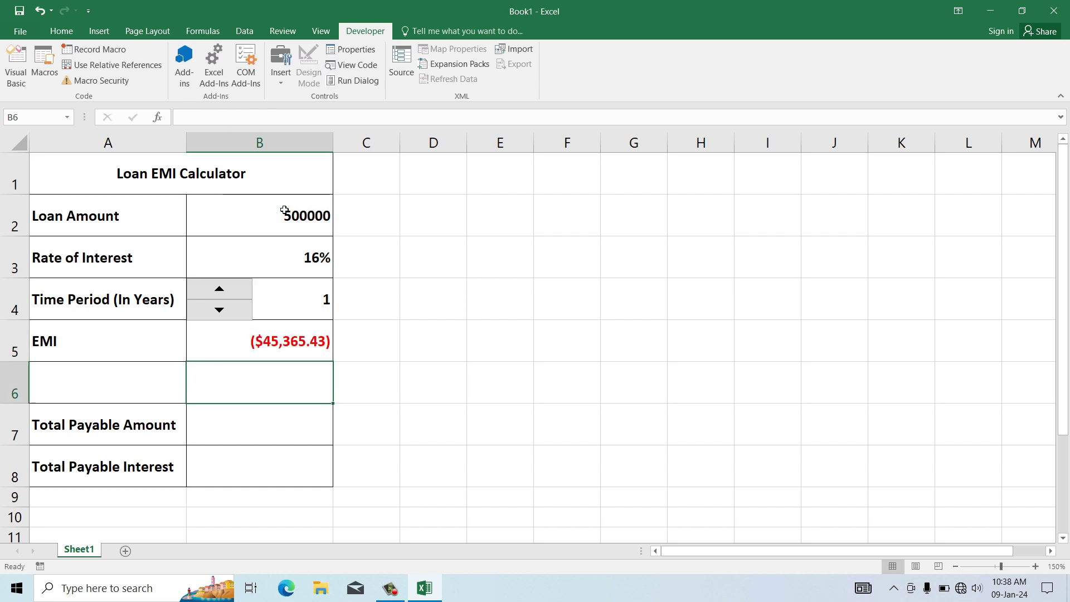
Change B5's formula to =-PMT(B3/12,B4*12,B2) so the EMI is positive
click(281, 346)
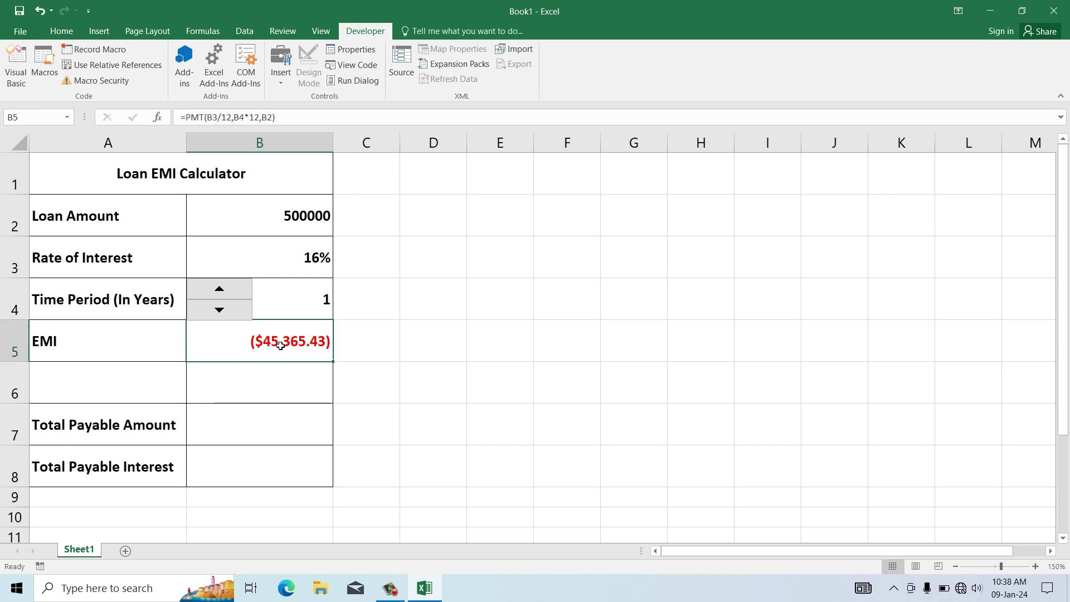
double_click(267, 341)
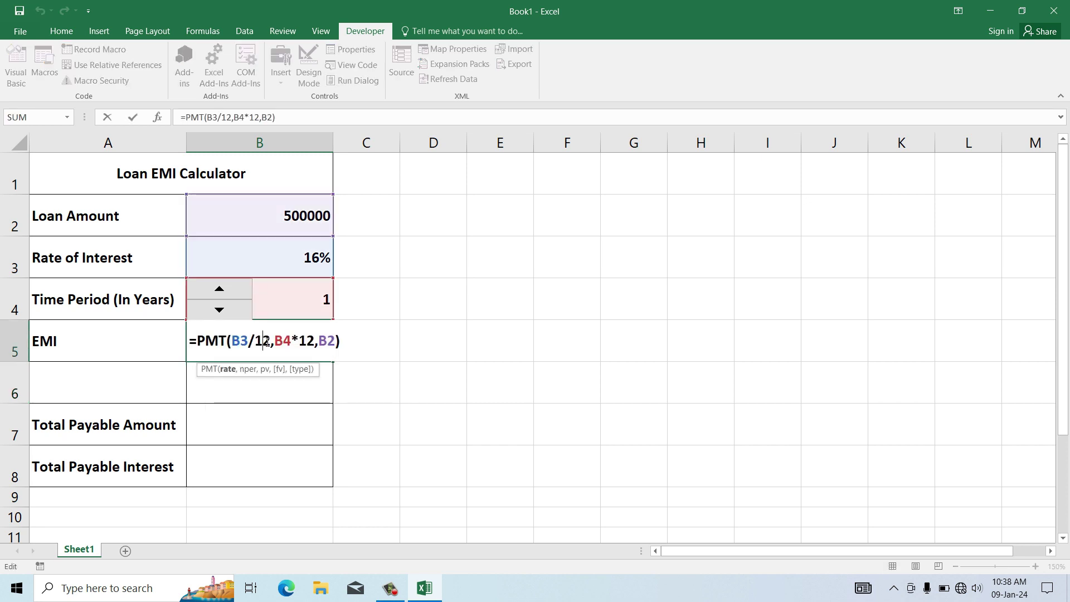
click(198, 343)
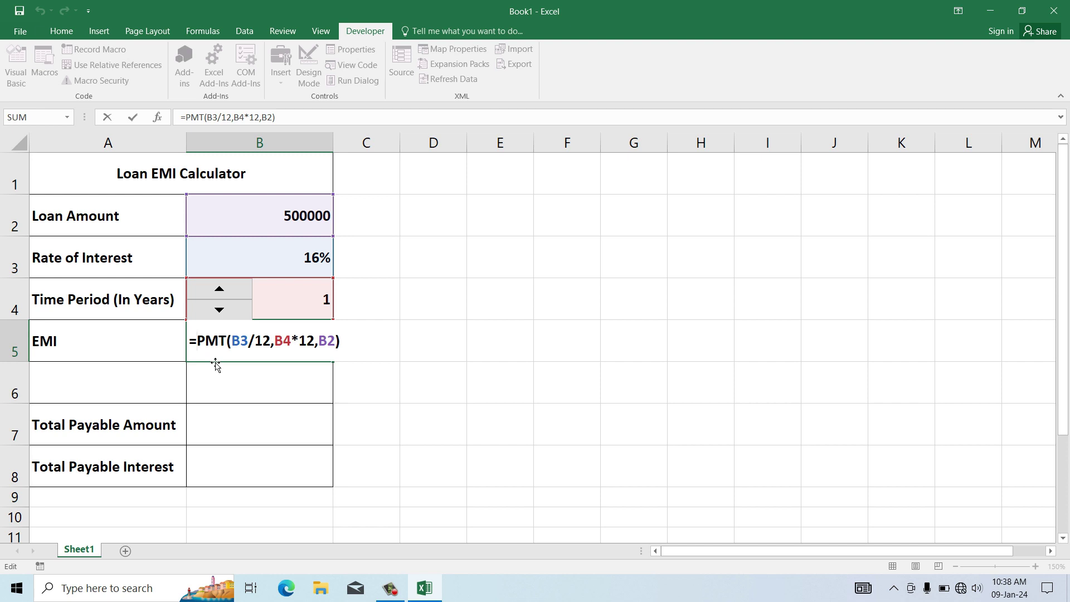
text(-)
key(Return)
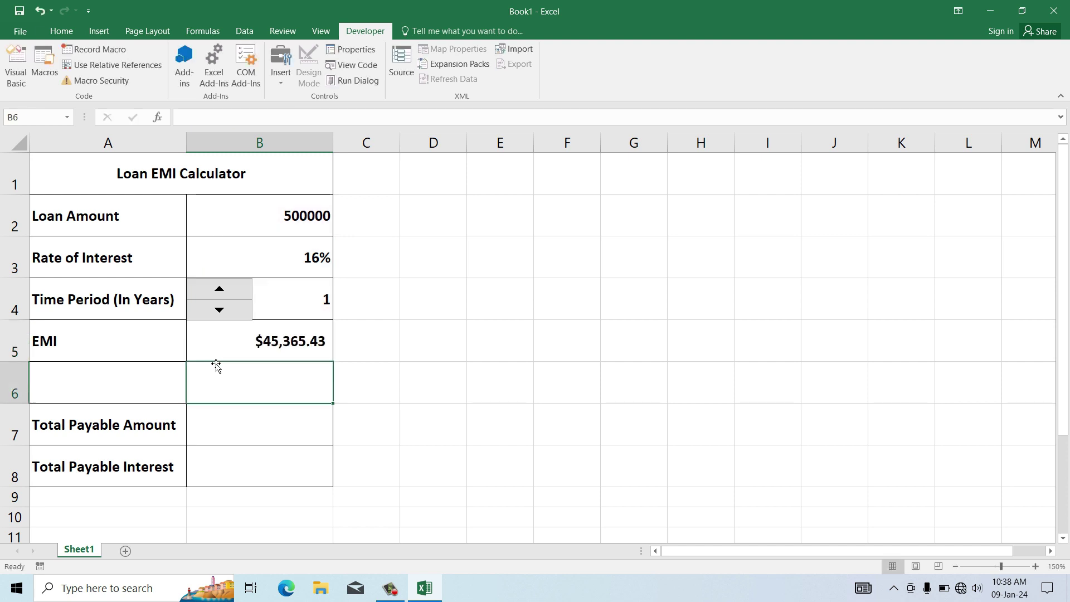
Apply Comma Style to B5 so the EMI reads 45,365.43
click(271, 345)
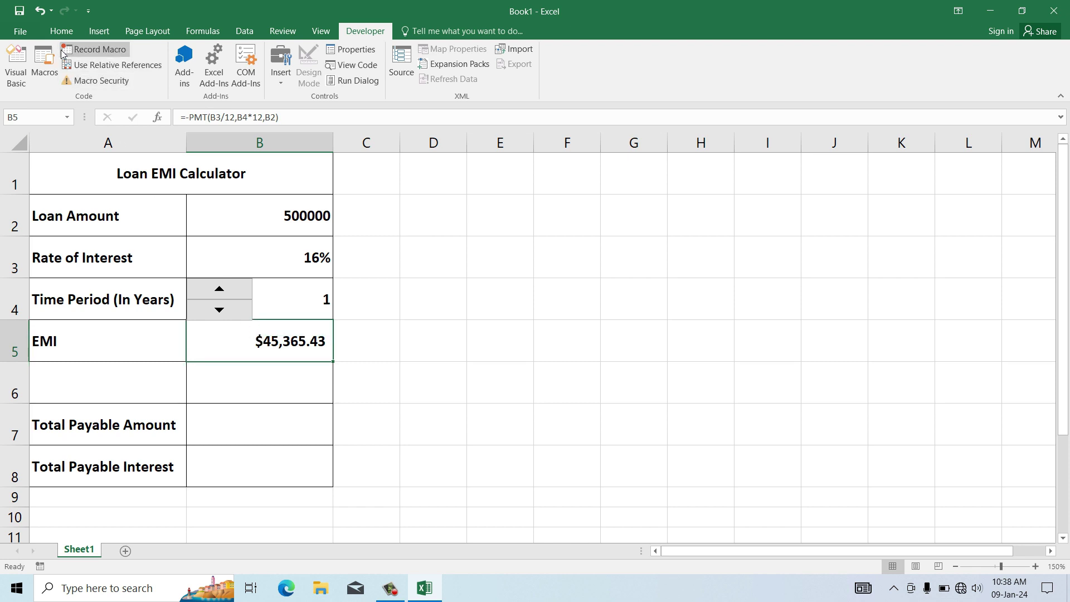
click(61, 32)
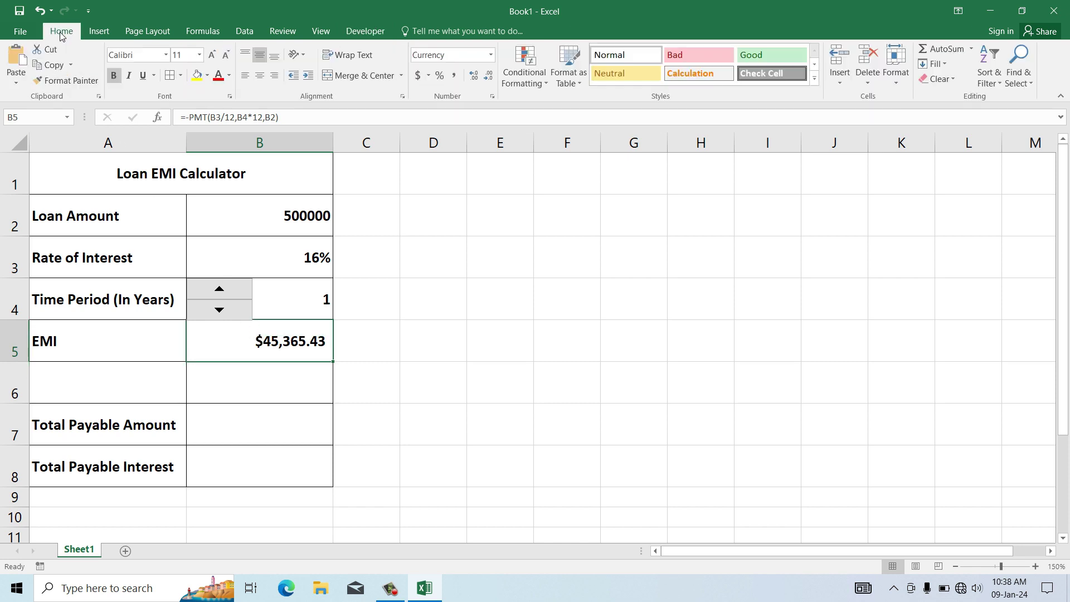
click(454, 76)
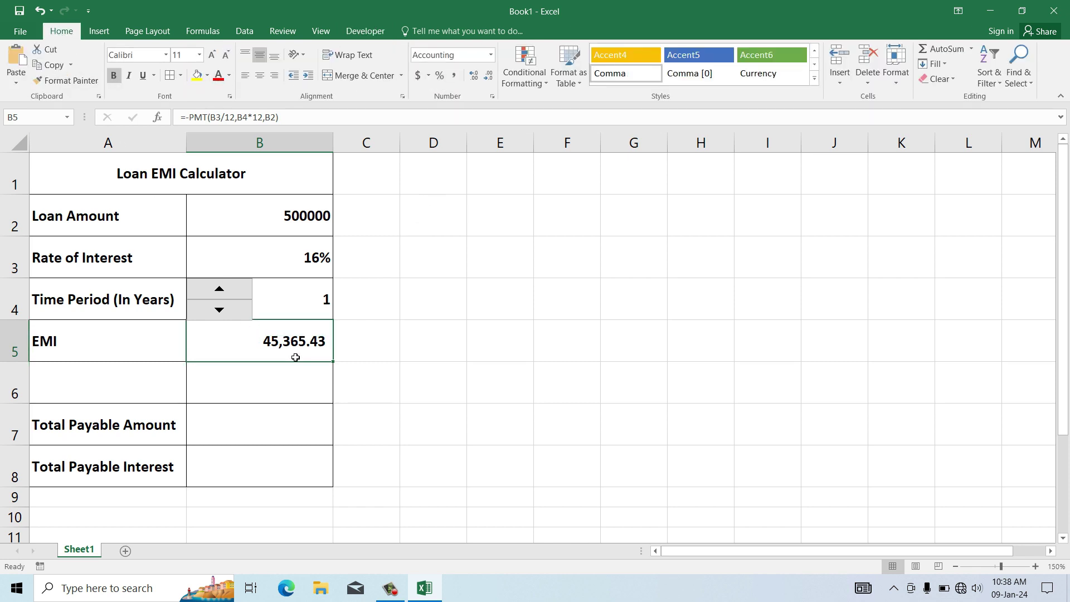
click(263, 423)
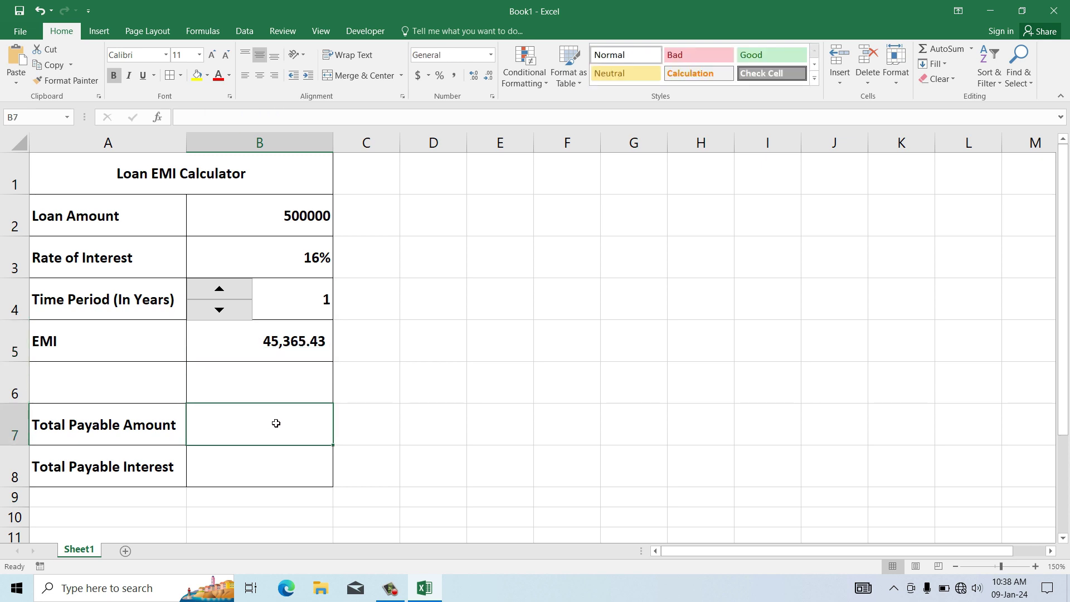
Raise the loan period in B4 from 1 to 6 years, updating the EMI to 10,845.92
click(220, 293)
click(220, 293)
click(219, 293)
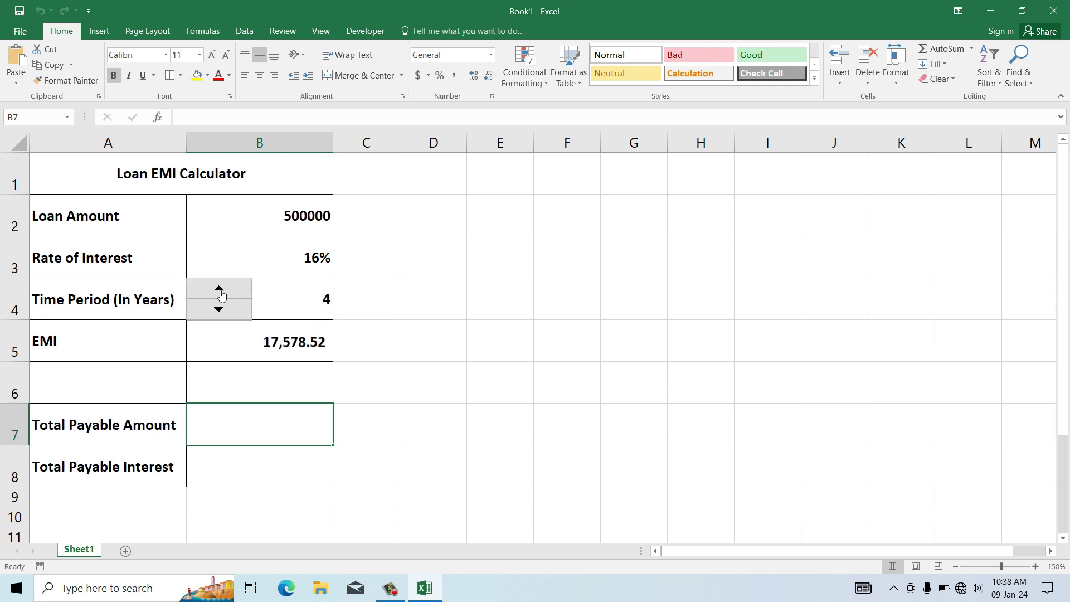
click(220, 293)
click(220, 292)
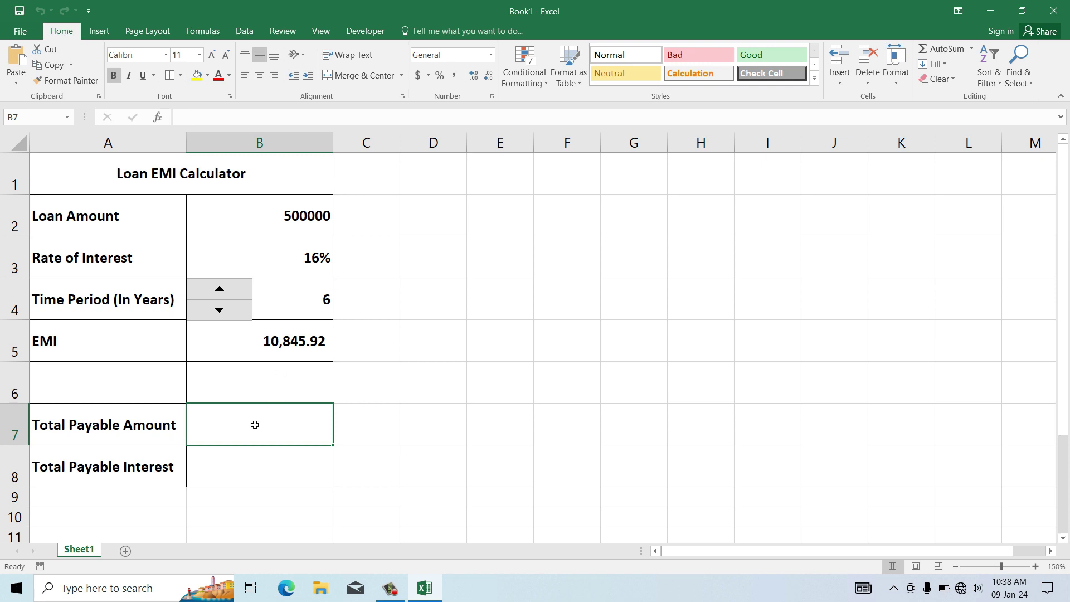
text(=)
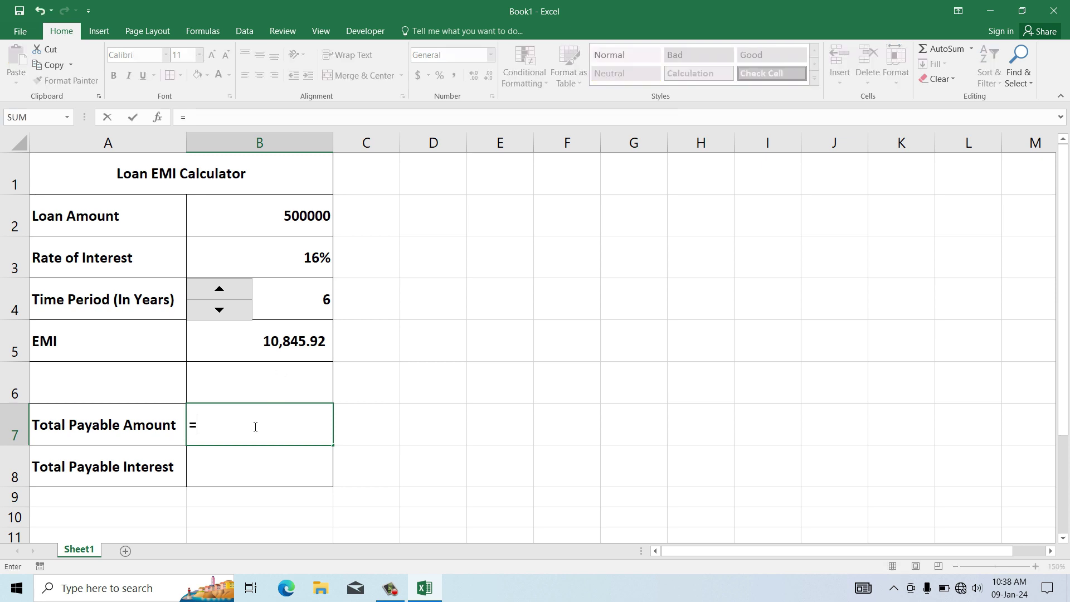
Complete the total payable amount formula =B5*B4*12 in B7, giving 780,906.26
click(271, 339)
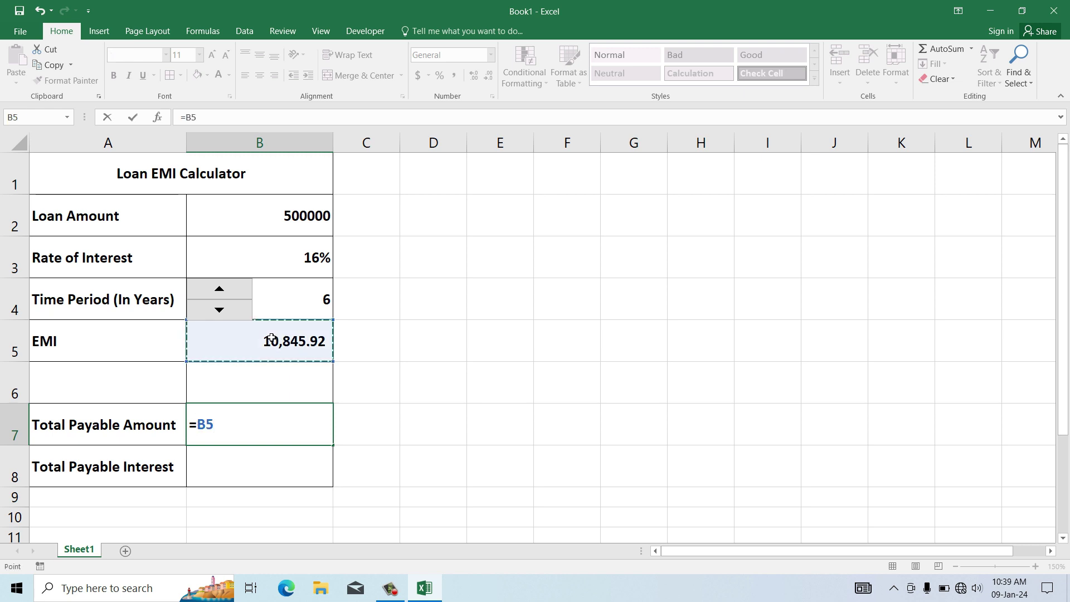
text(*)
click(296, 301)
text(*)
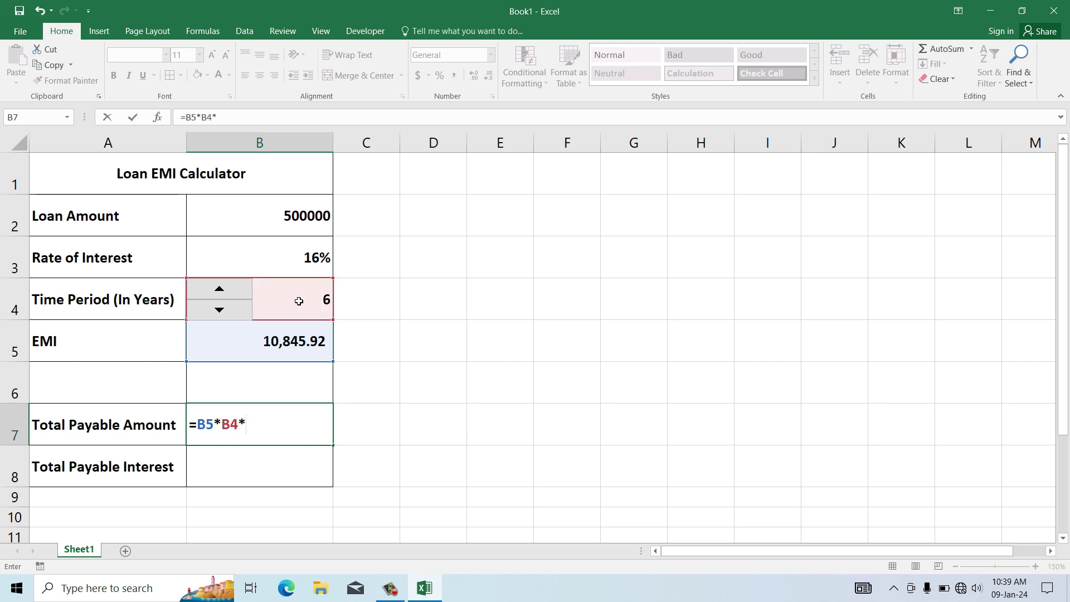
text(12)
key(Return)
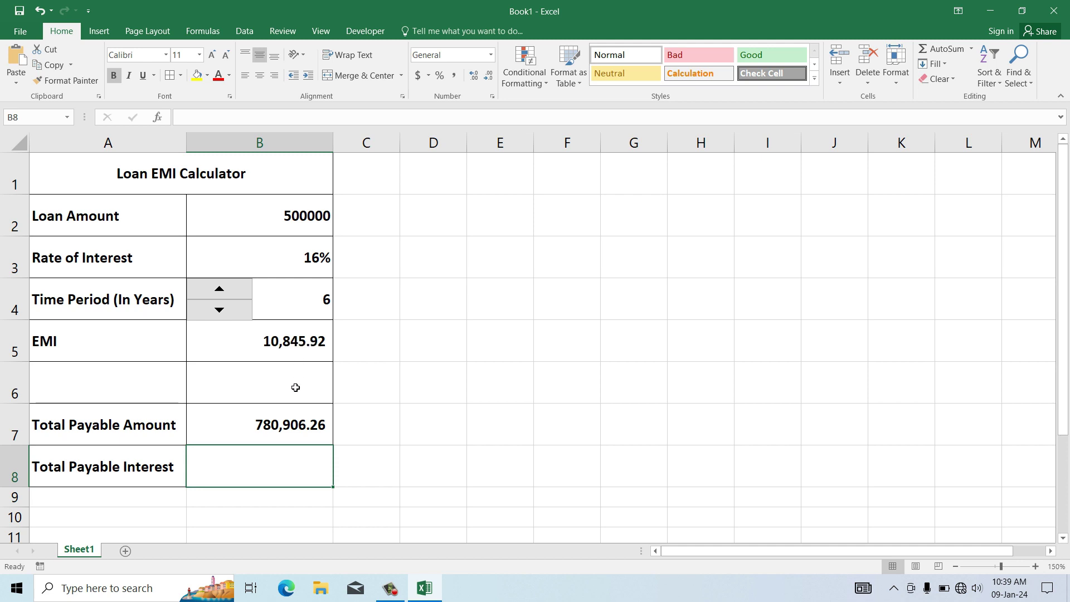
click(255, 421)
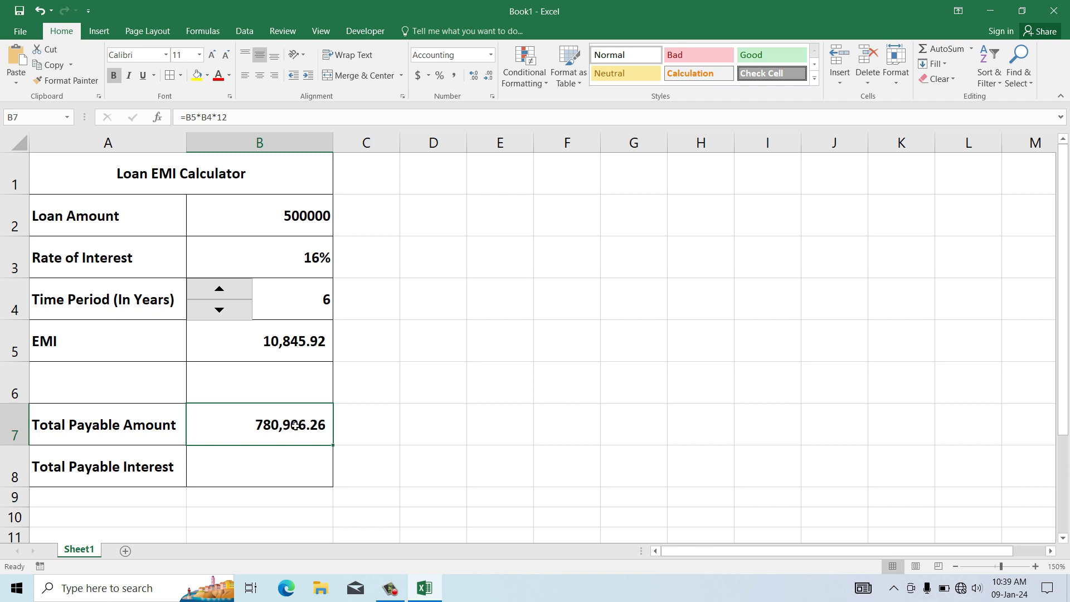
Enter =B7-B2 in B8 so the total payable interest shows 280,906.26
click(284, 463)
text(=)
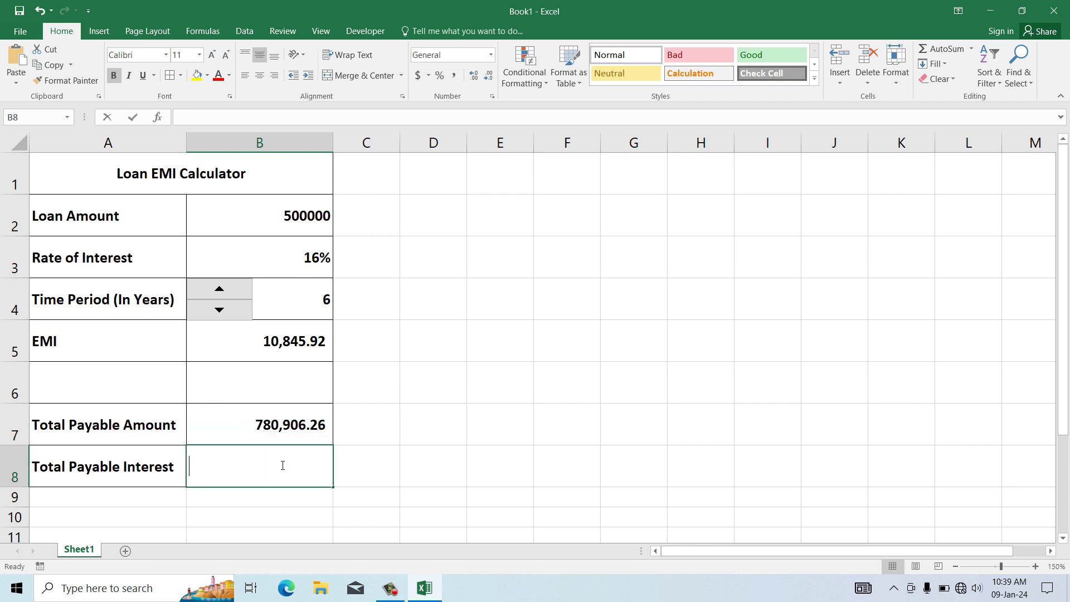
click(262, 422)
text(-)
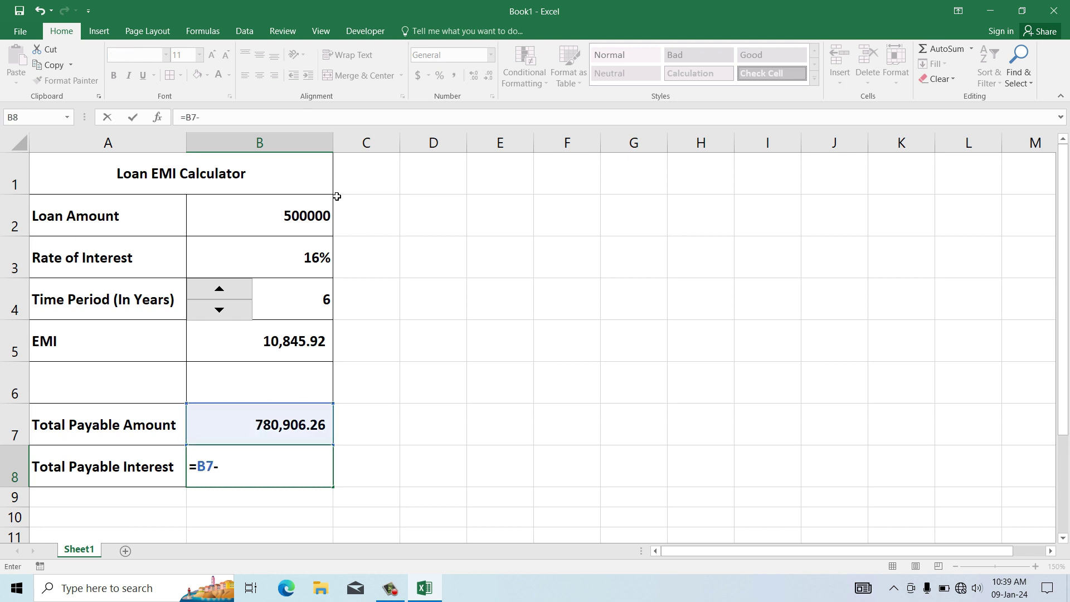
click(269, 221)
key(Return)
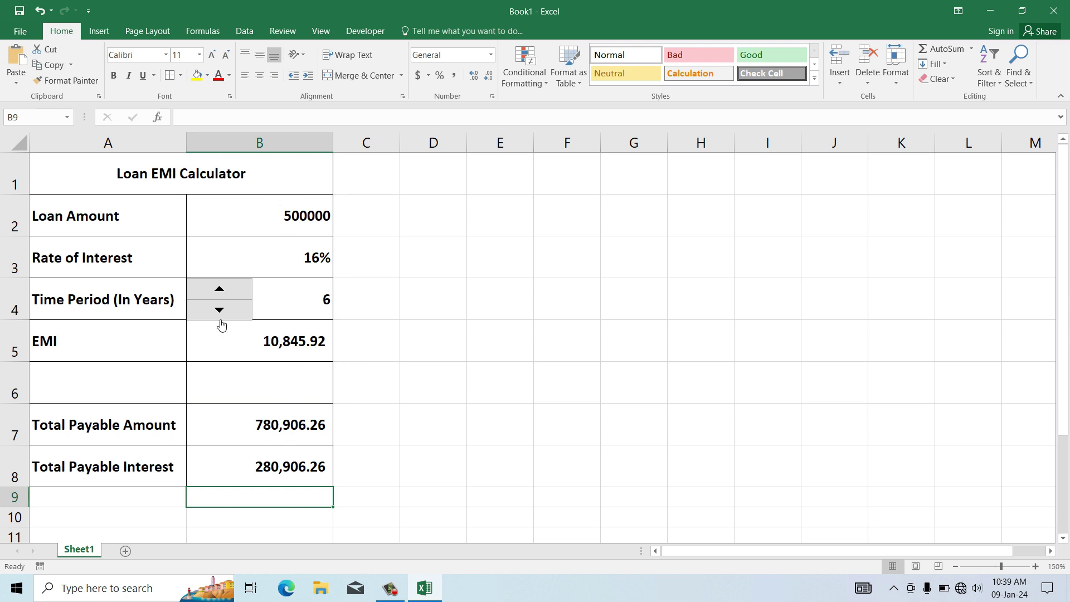
click(363, 302)
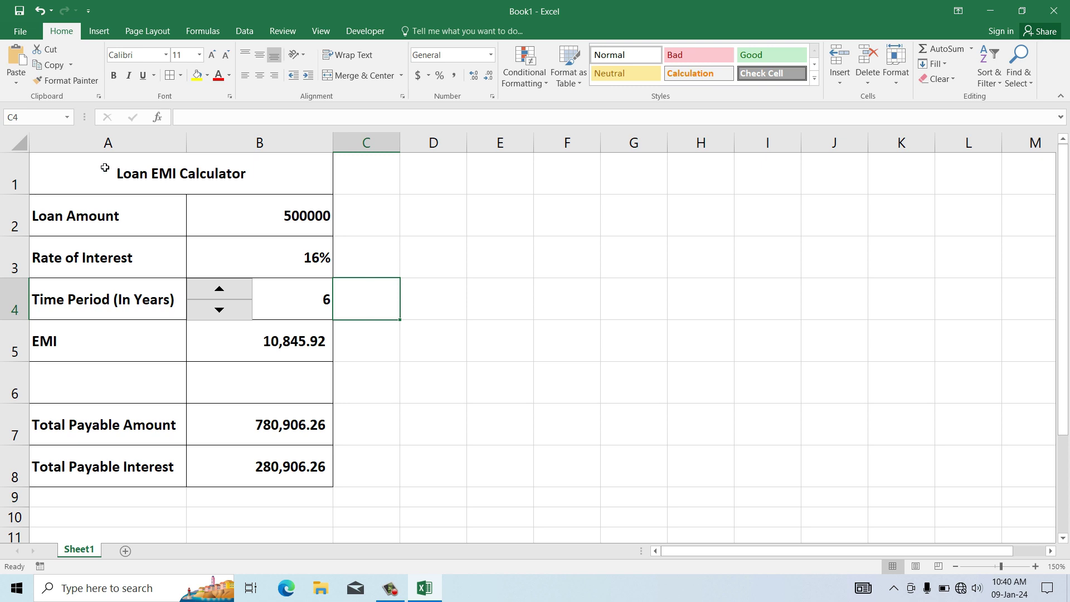
Hide the worksheet gridlines from the View tab
click(176, 174)
mouse_move(176, 173)
mouse_down()
mouse_move(270, 281)
mouse_move(258, 466)
mouse_up()
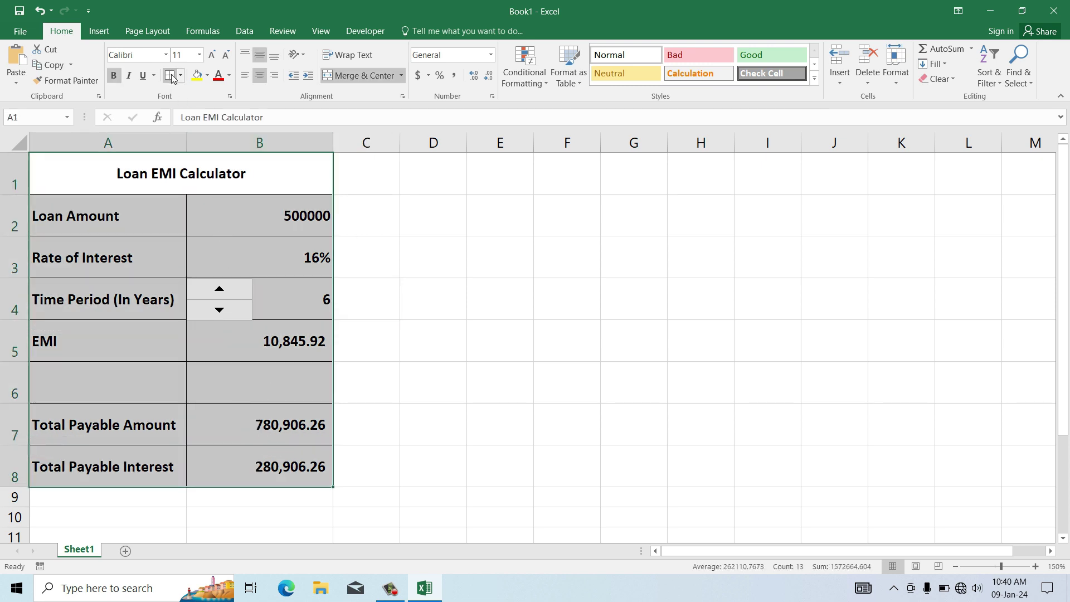
click(321, 33)
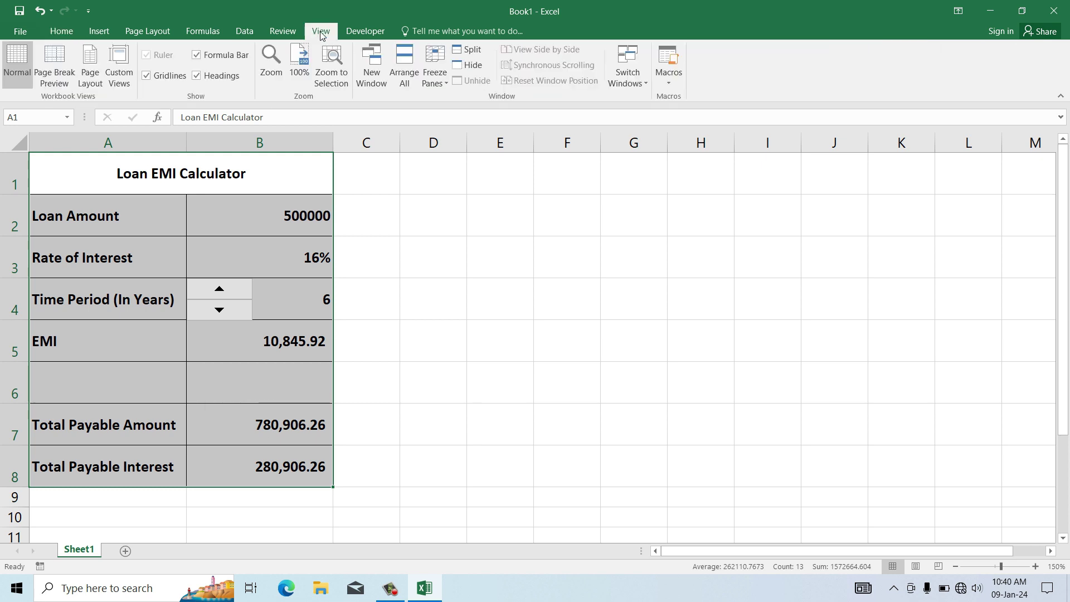
click(147, 76)
click(516, 249)
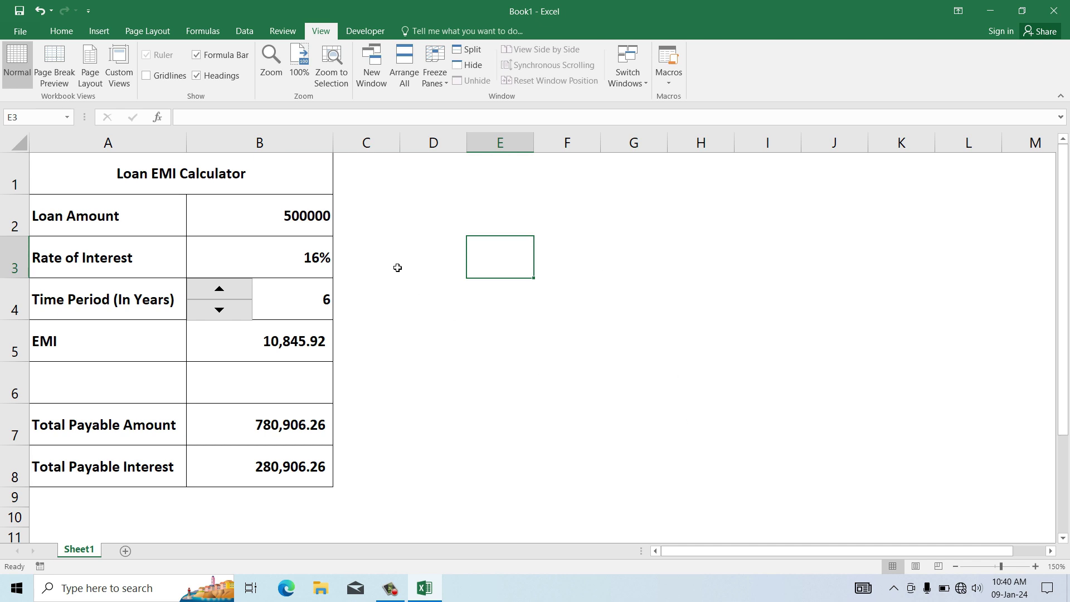
Fill the Loan EMI Calculator title cell A1 with navy blue
click(61, 31)
click(155, 172)
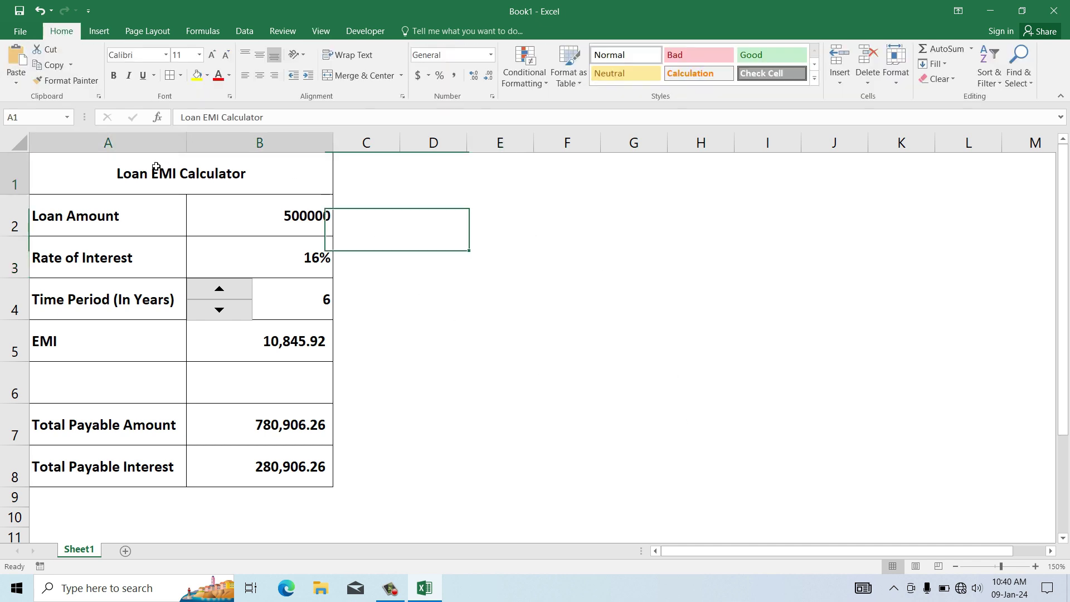
click(208, 76)
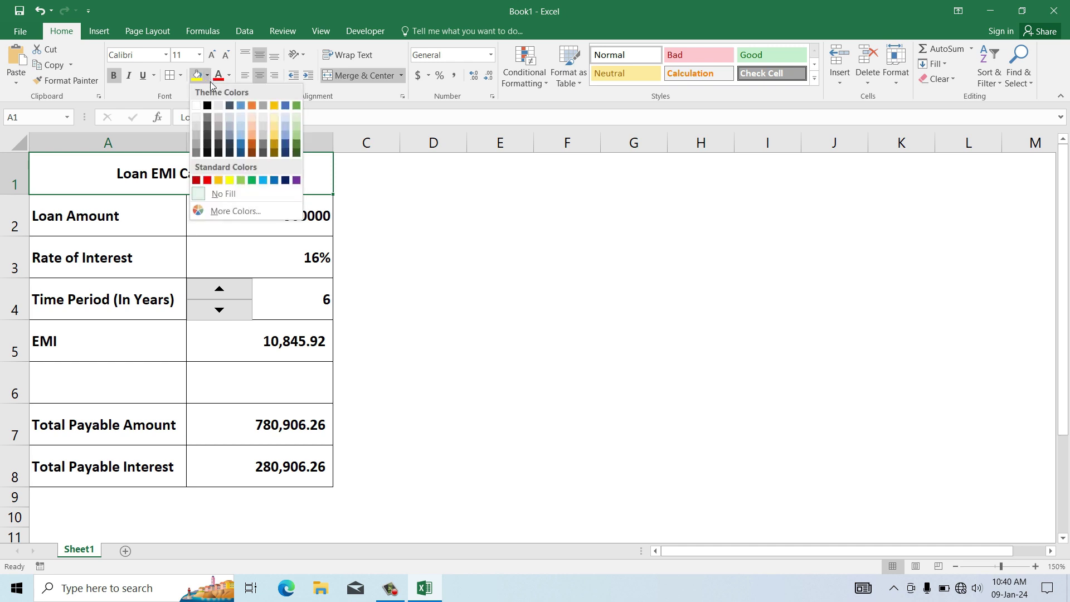
click(285, 180)
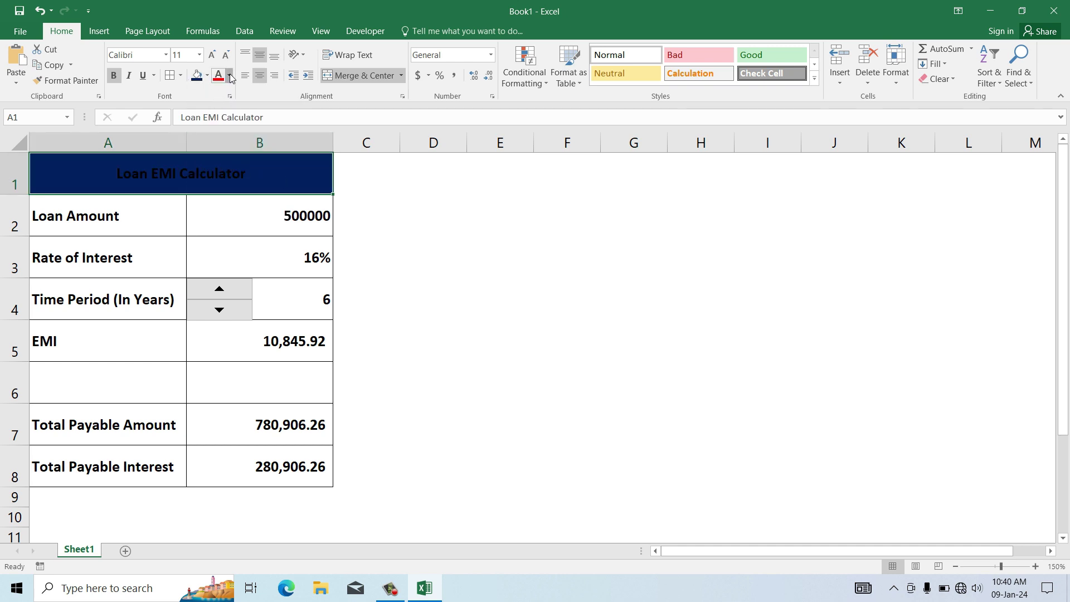